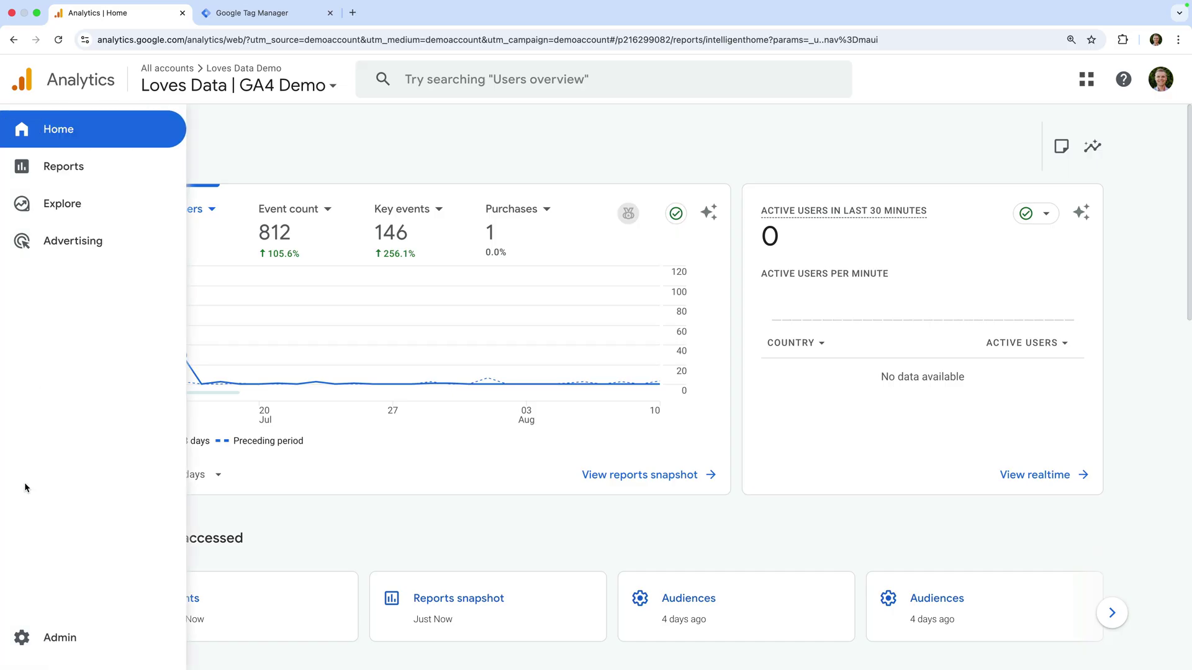
Step: Go to the property's Events page under Admin > Data display
left_click(75, 642)
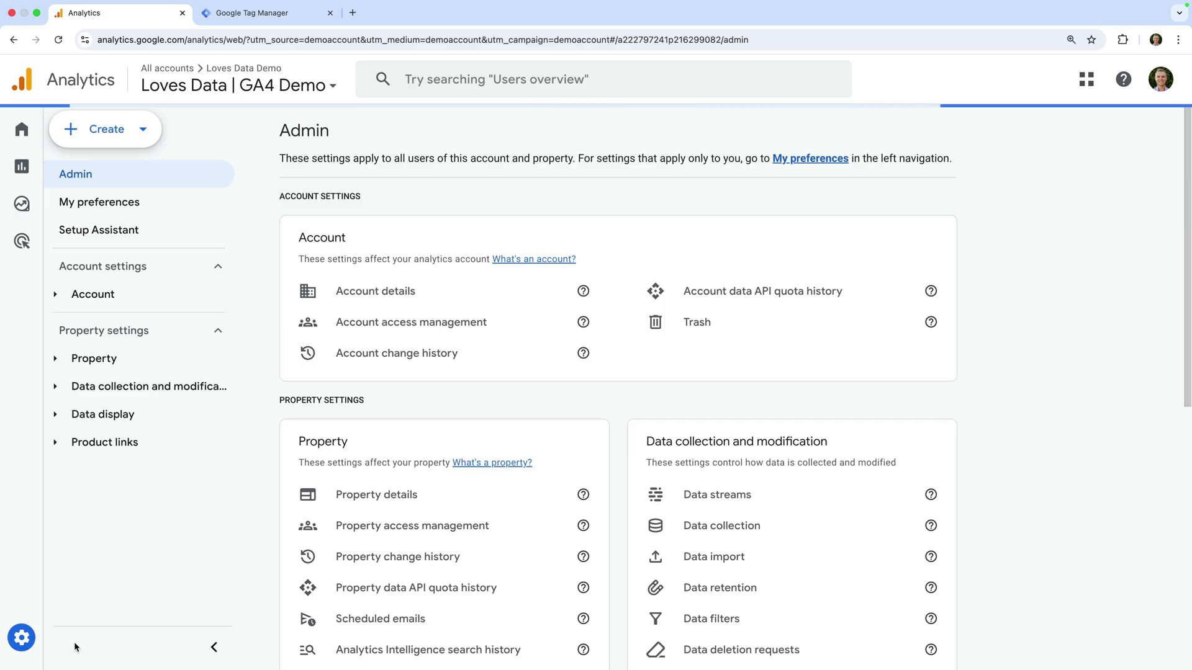
left_click(140, 417)
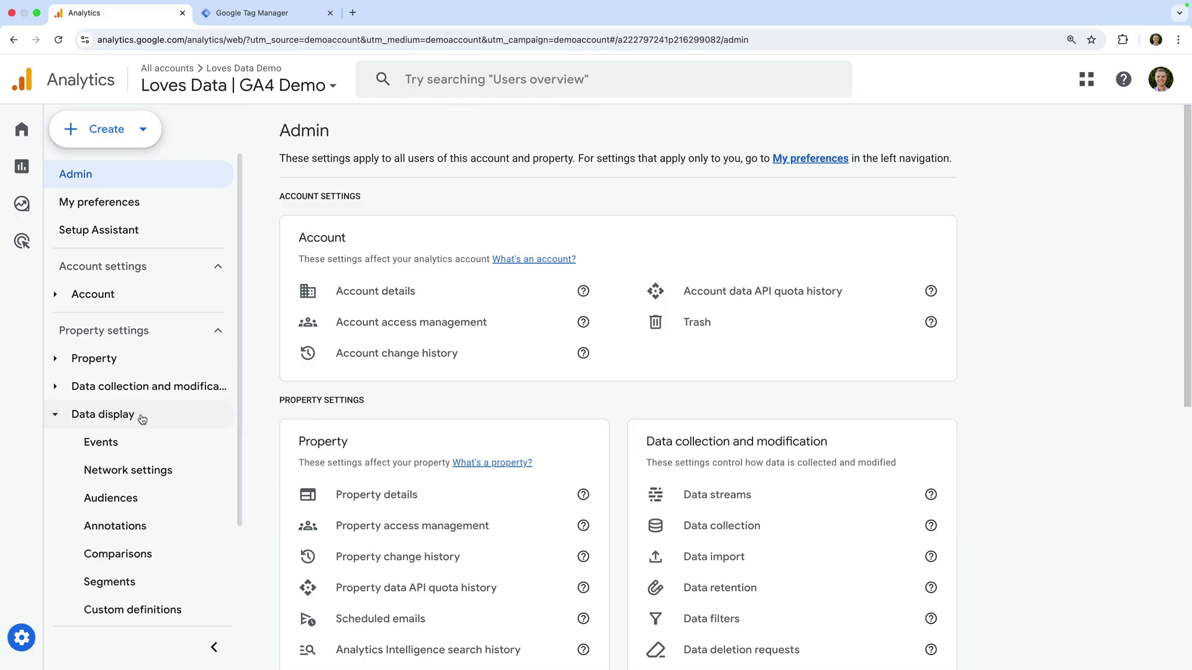
left_click(135, 450)
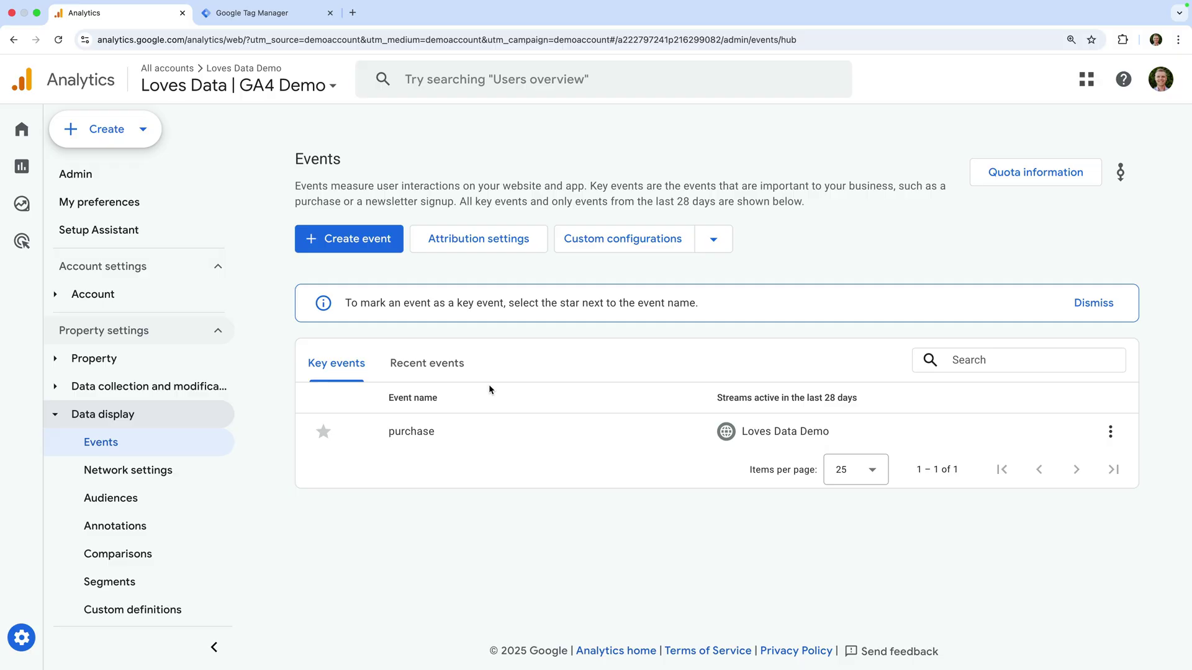
Step: Star select_button in the Recent events list to make it a key event
left_click(441, 375)
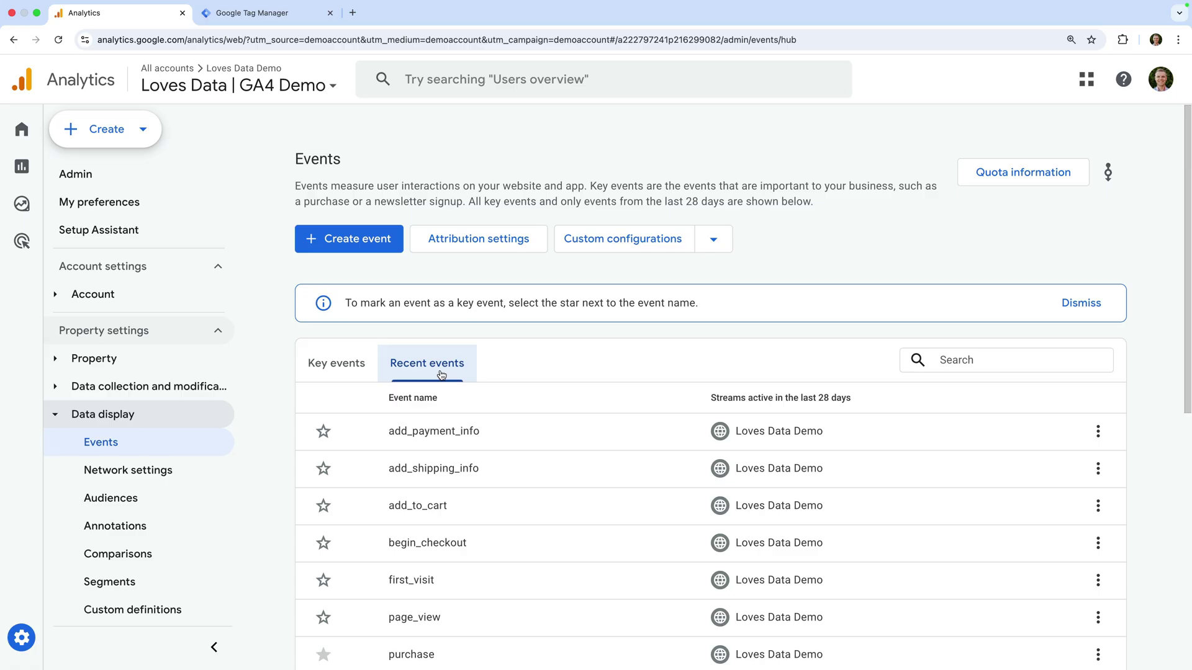
scroll(440, 375, "down", 1)
scroll(441, 376, "down", 1)
scroll(441, 375, "down", 2)
scroll(440, 376, "down", 1)
scroll(440, 369, "down", 1)
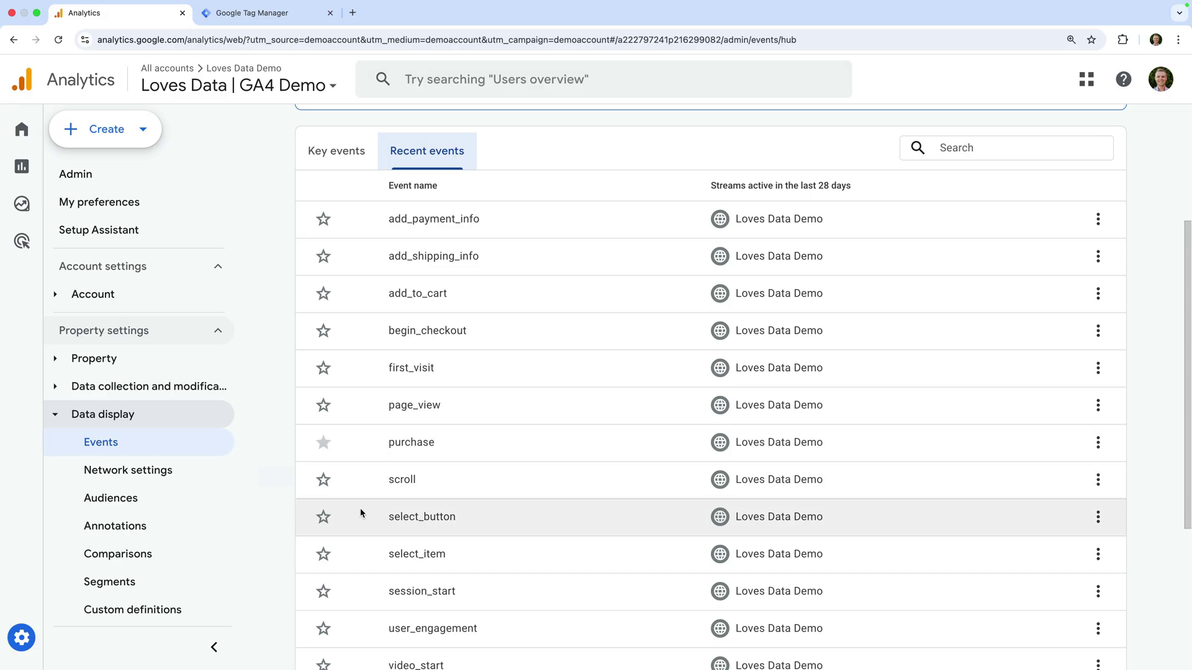
left_click(323, 517)
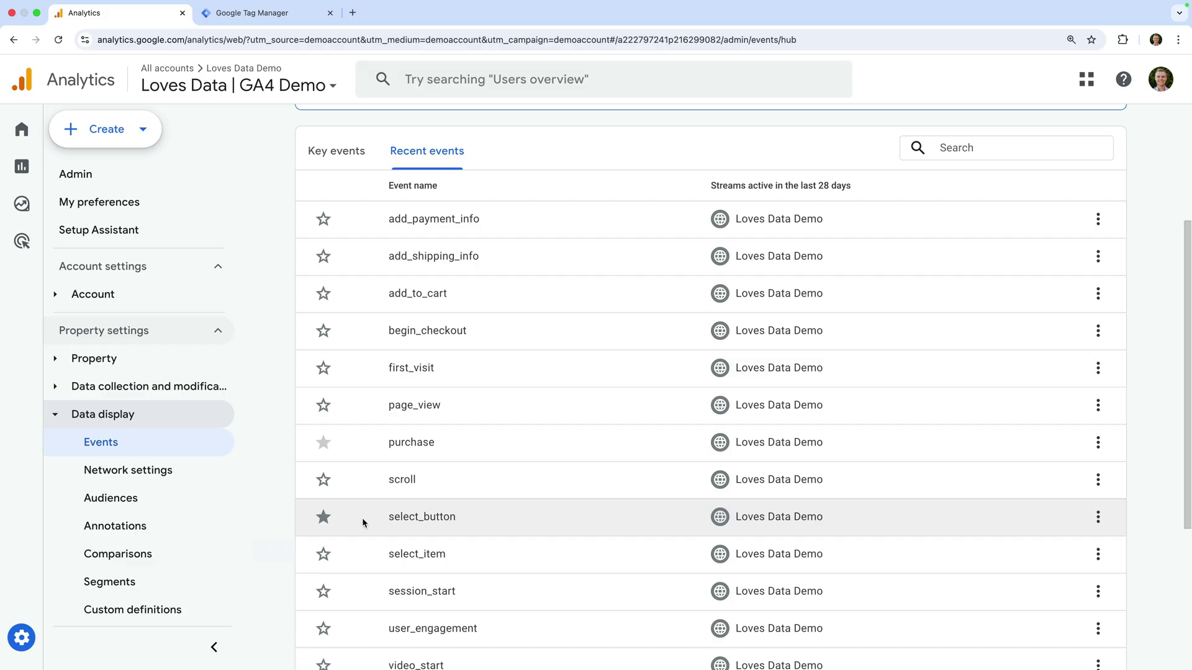
scroll(363, 522, "up", 1)
scroll(364, 523, "up", 2)
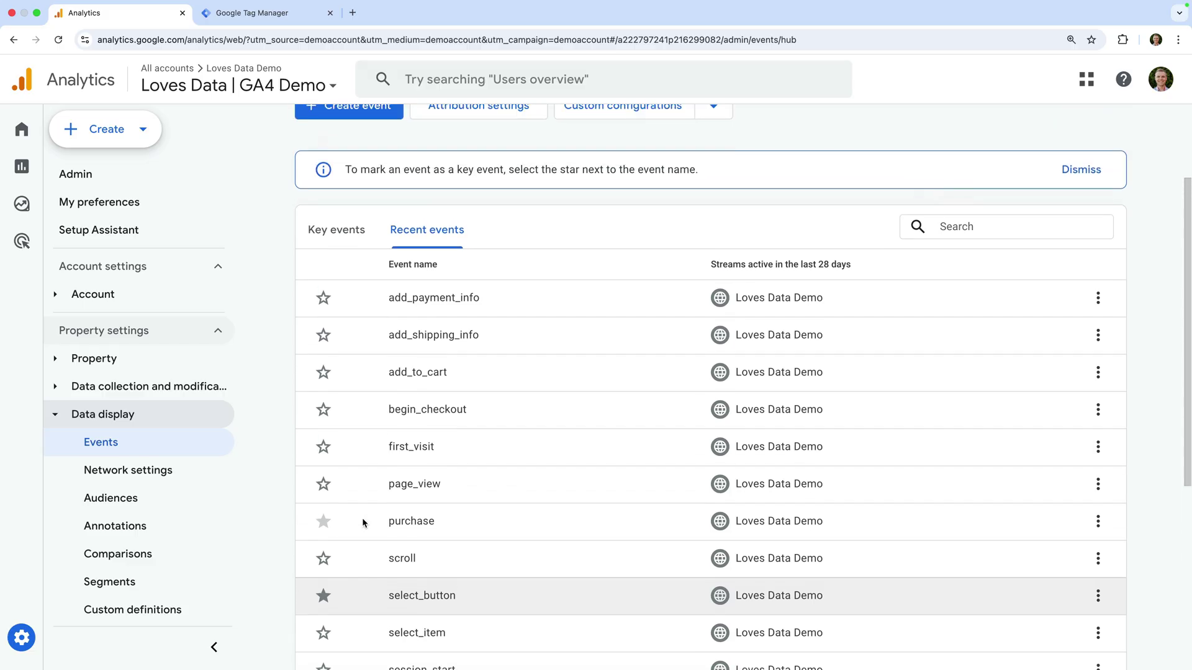
scroll(363, 522, "up", 1)
scroll(363, 522, "up", 1)
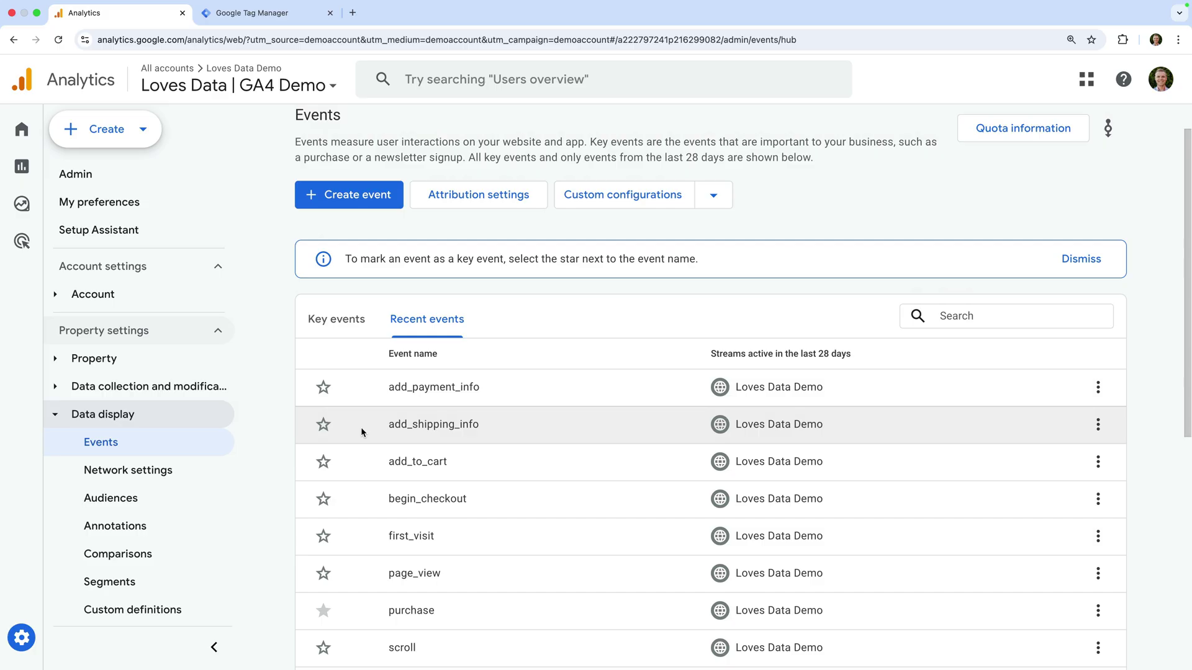
scroll(360, 428, "down", 2)
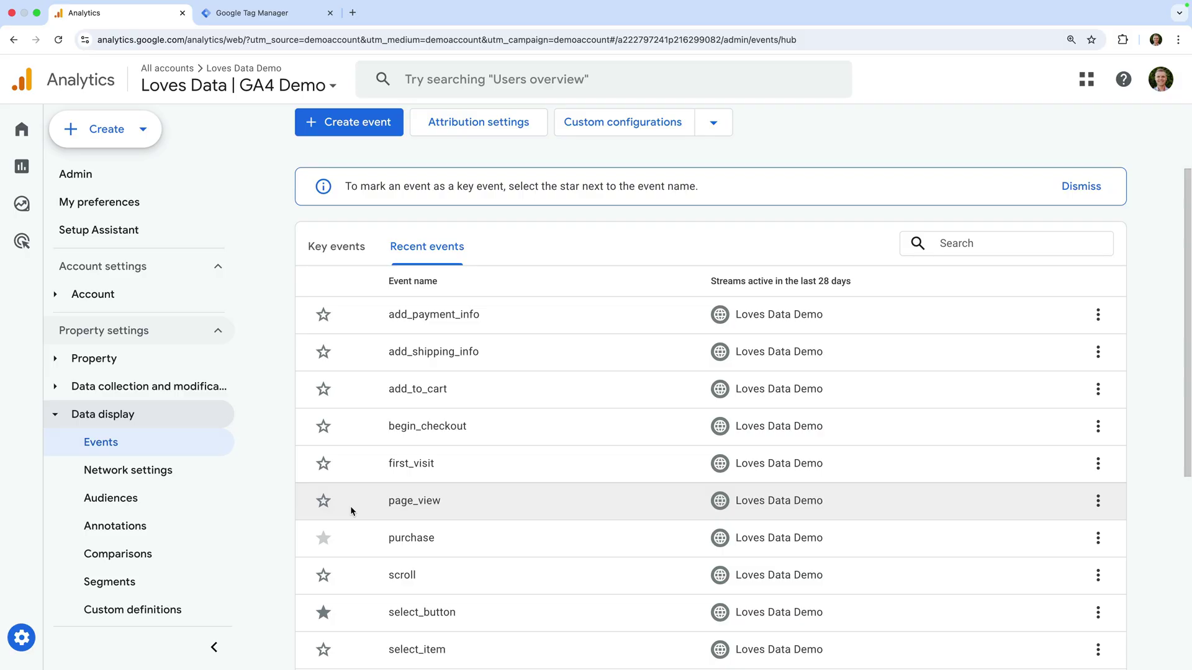
scroll(350, 505, "up", 3)
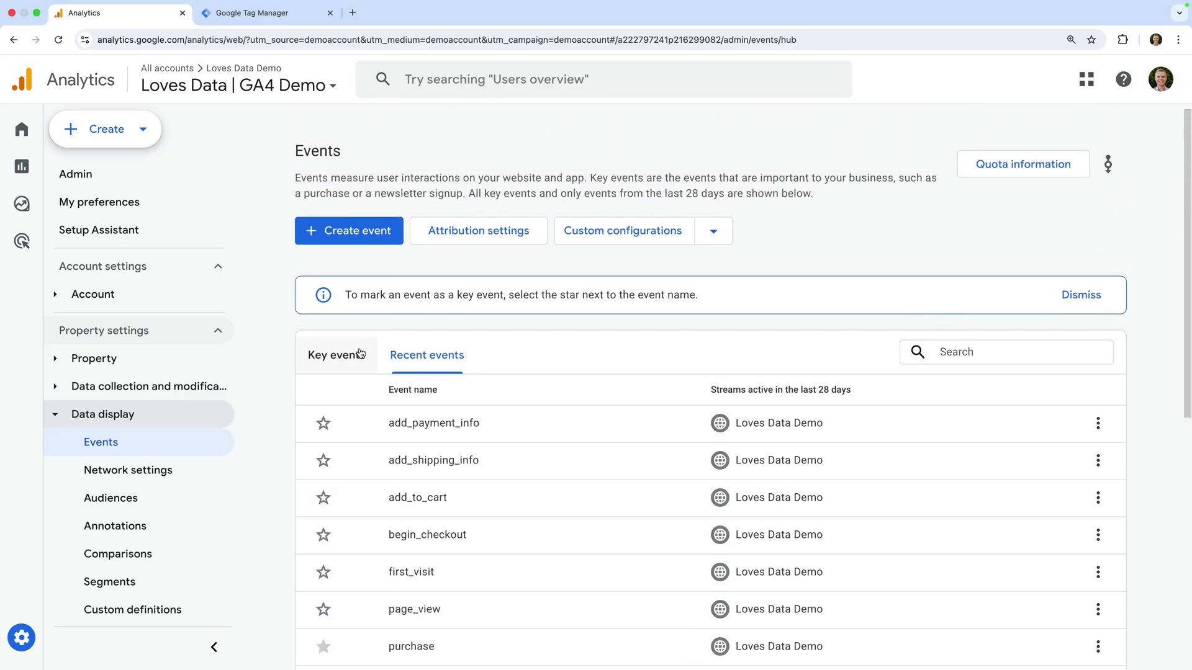
Step: Create a new event named generate_lead and switch on Mark as key event
left_click(366, 243)
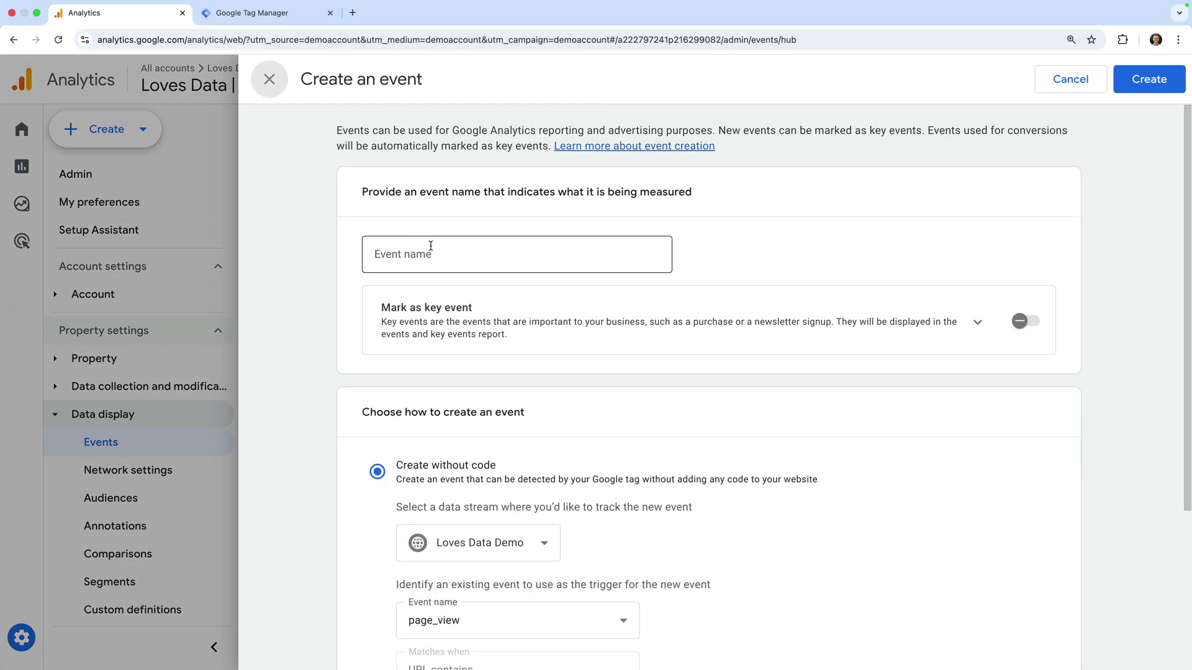
left_click(454, 252)
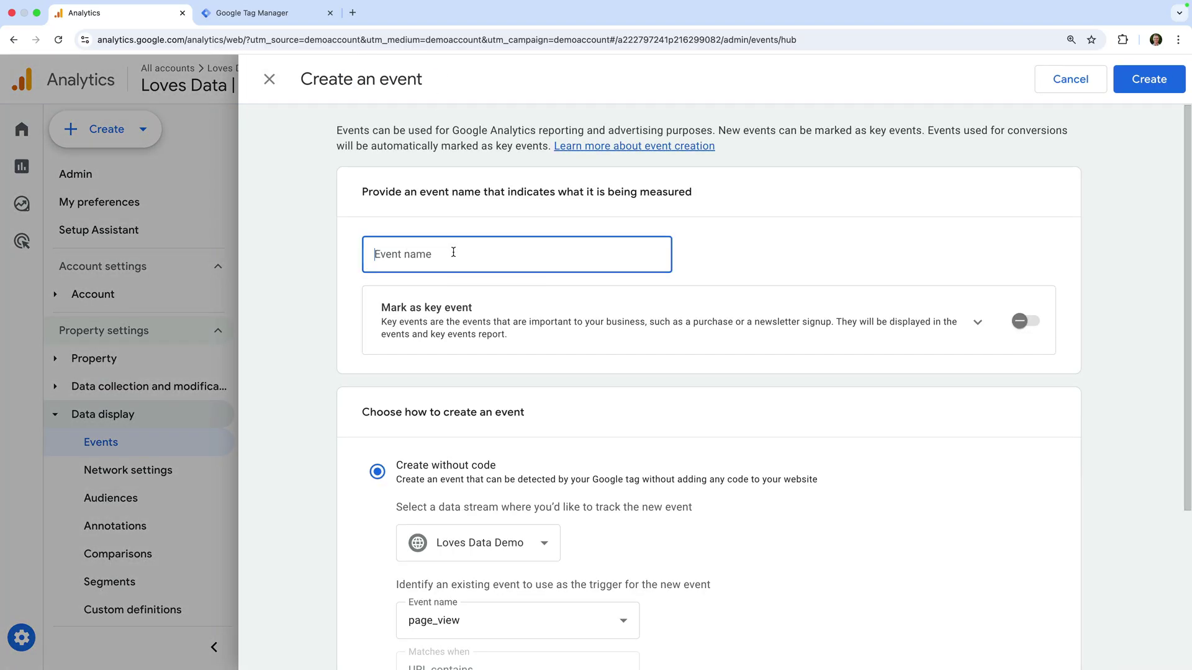
type("generate_lead")
left_click(698, 254)
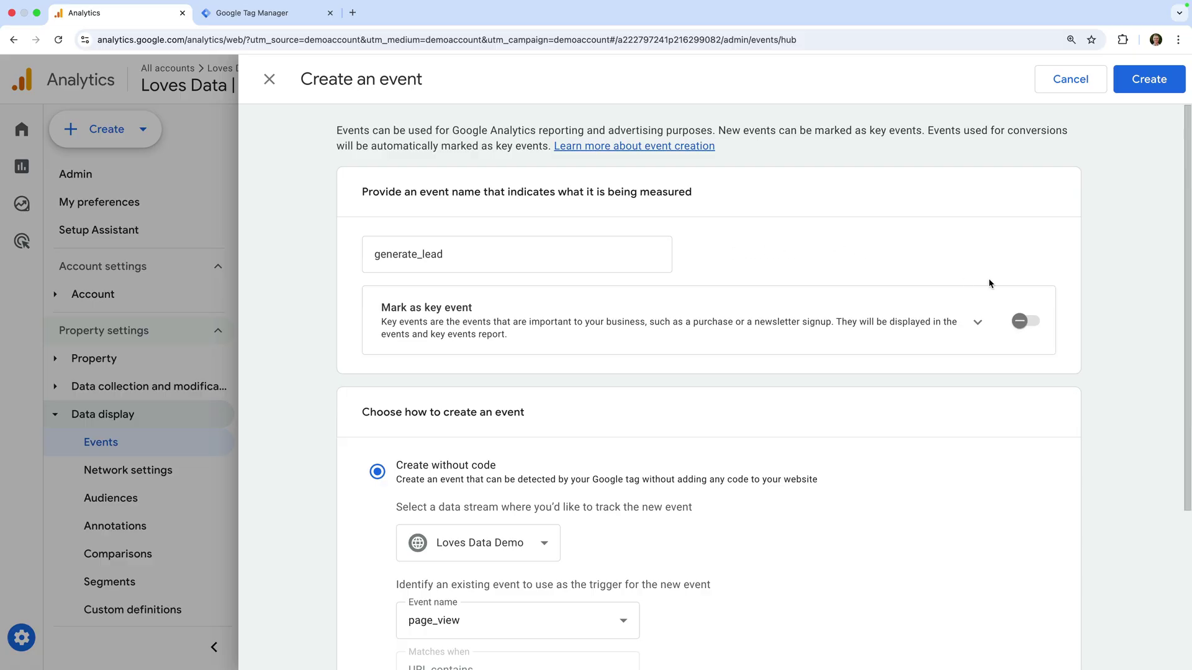
left_click(1023, 326)
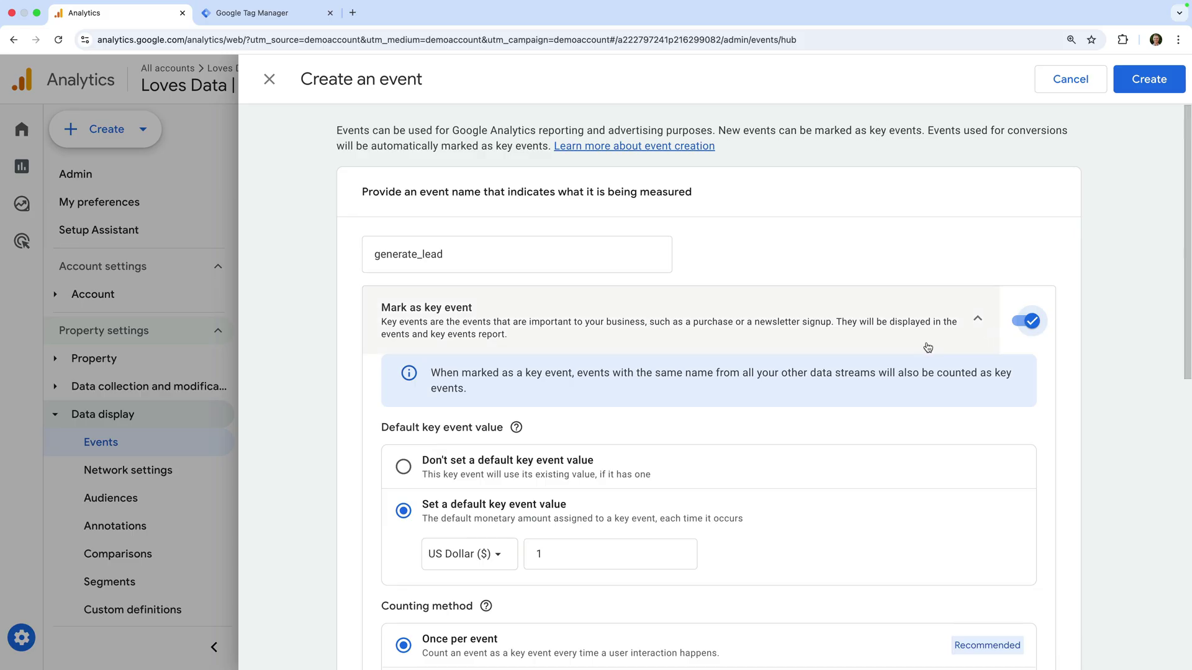
scroll(795, 420, "down", 2)
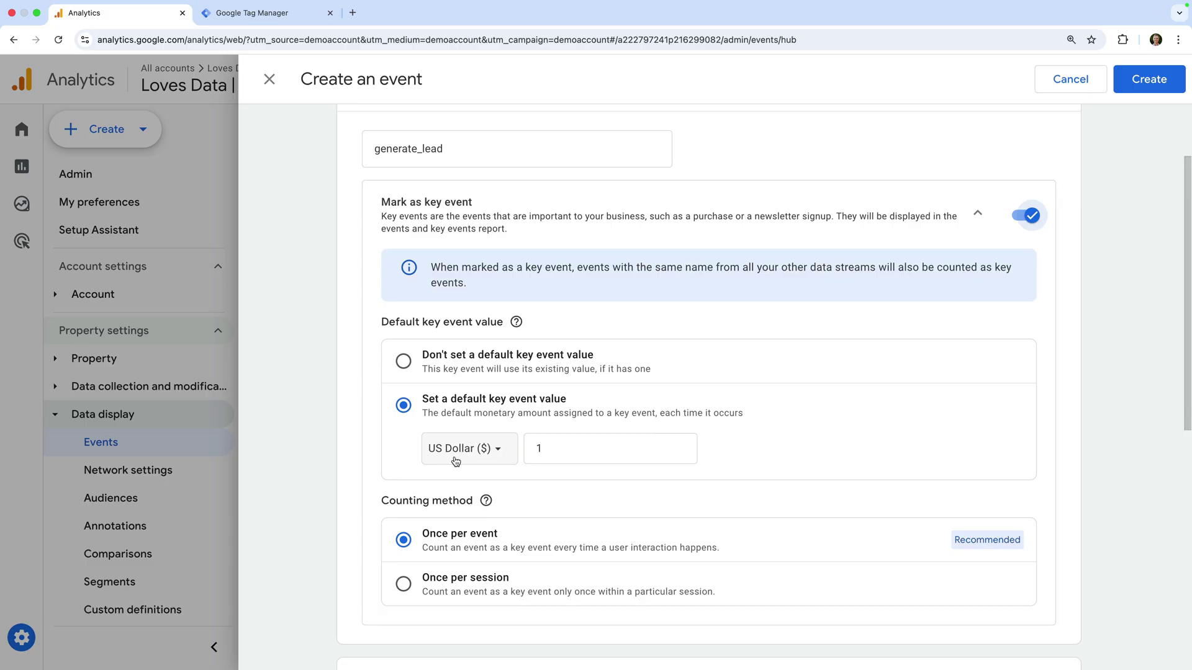
Step: Change generate_lead's default value from 1 to 50 US dollars, counted once per event
left_click(561, 447)
key("BackSpace")
type("50")
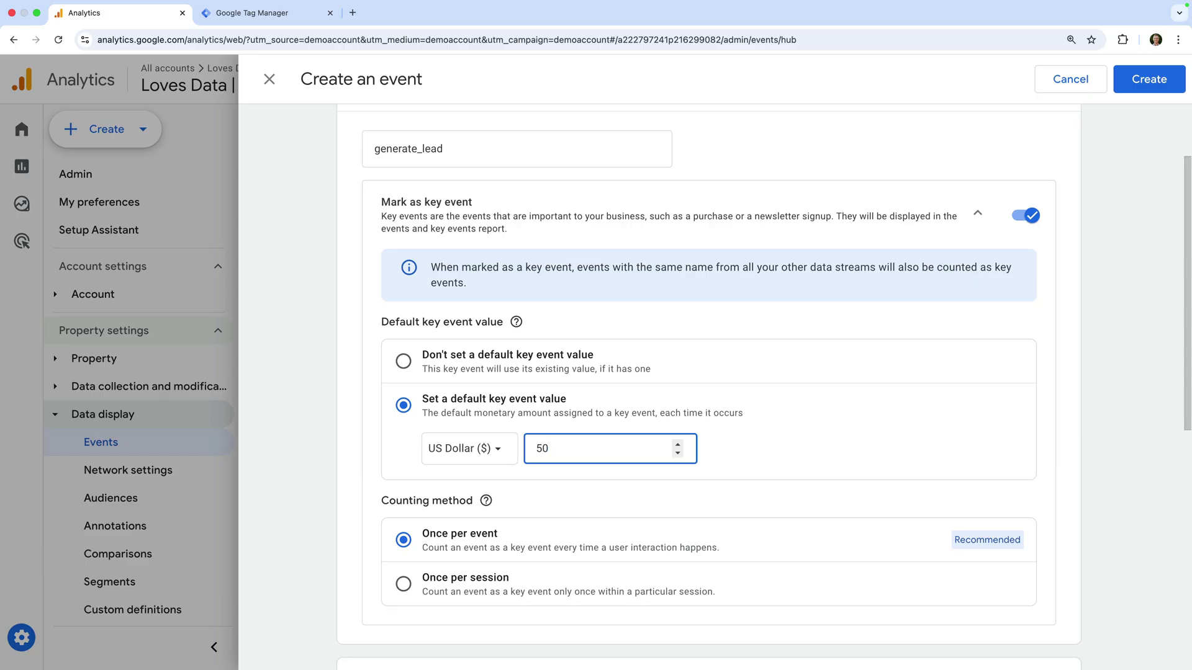
left_click(729, 436)
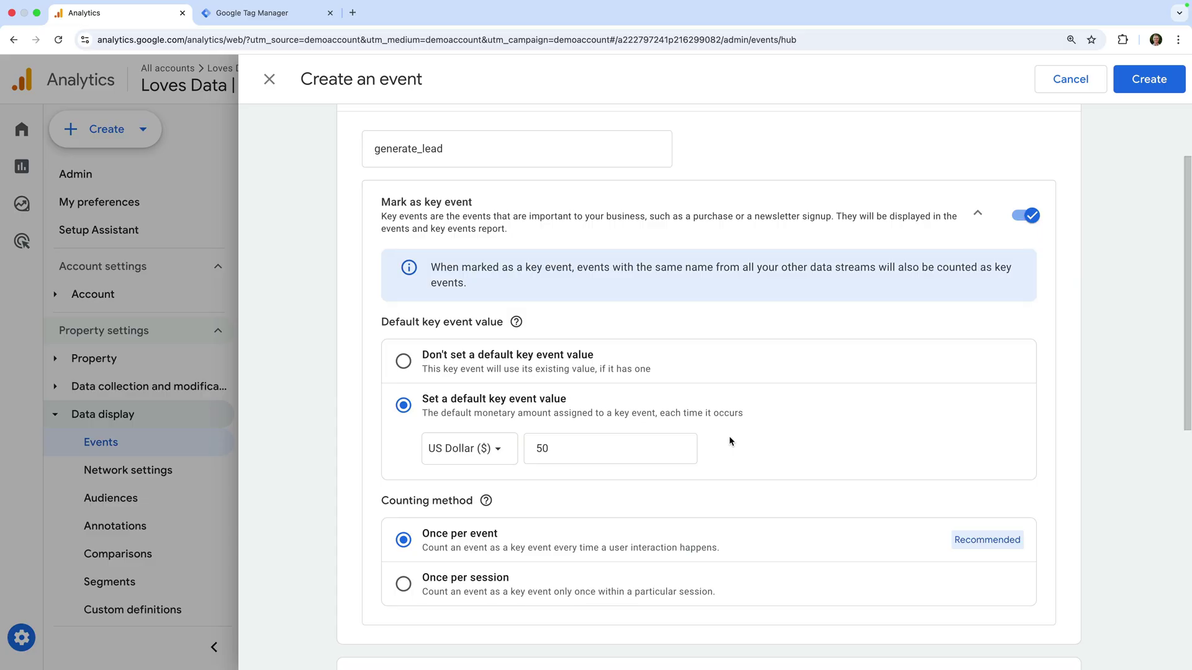
scroll(729, 437, "down", 2)
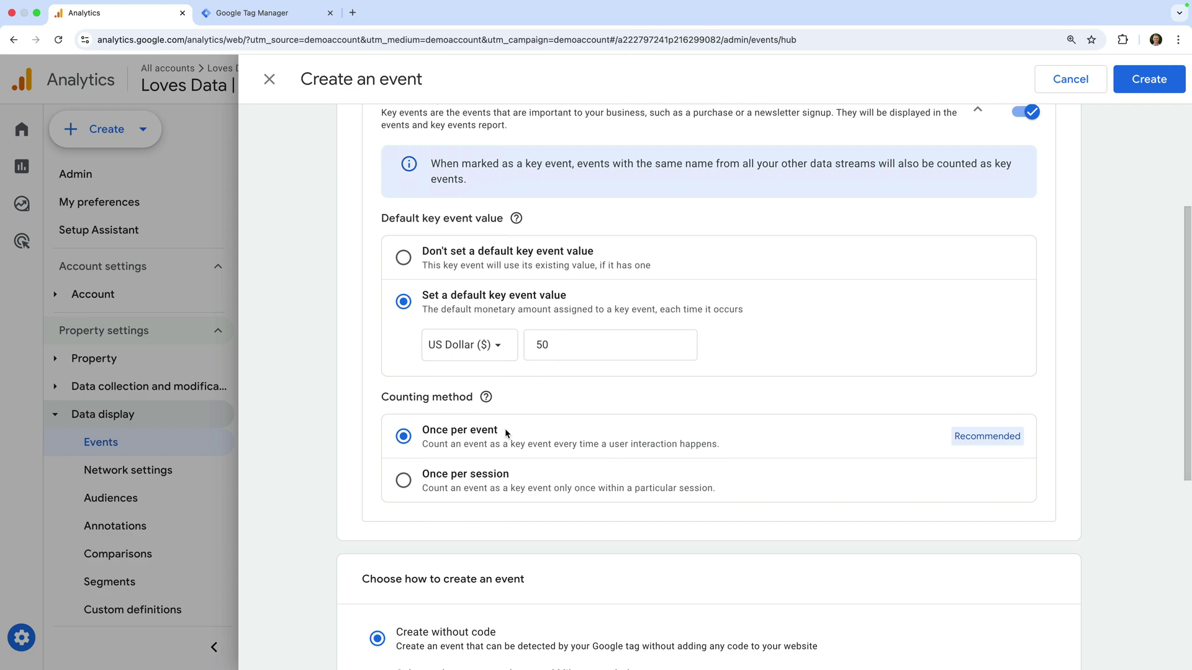
left_click(402, 480)
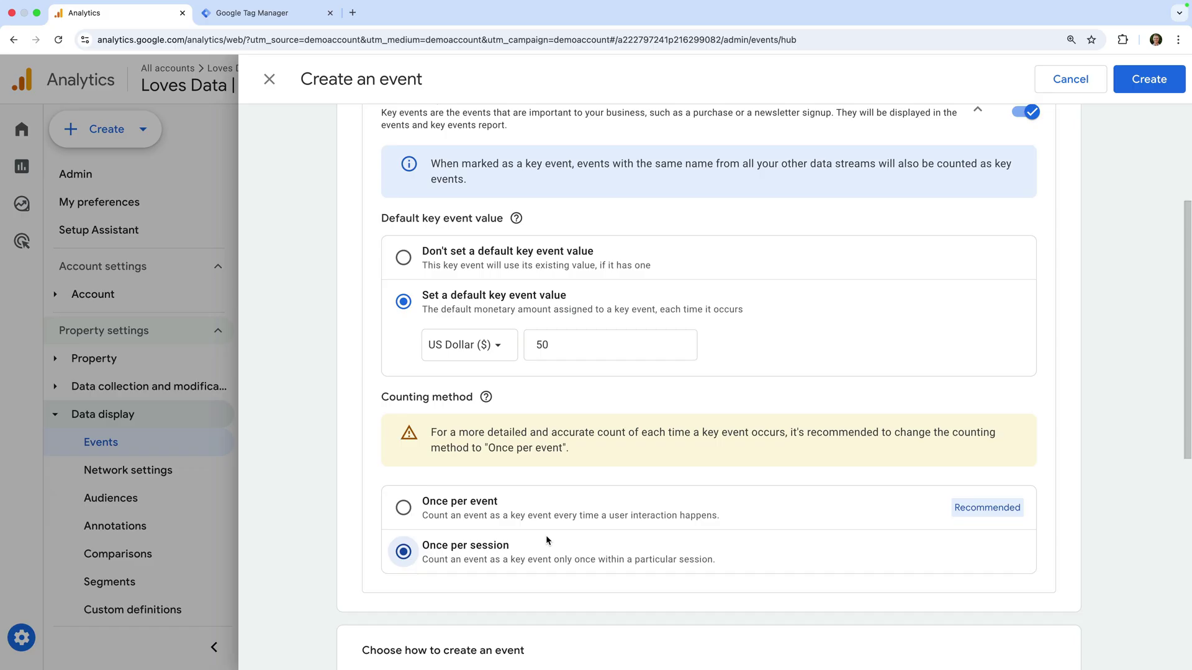
left_click(403, 509)
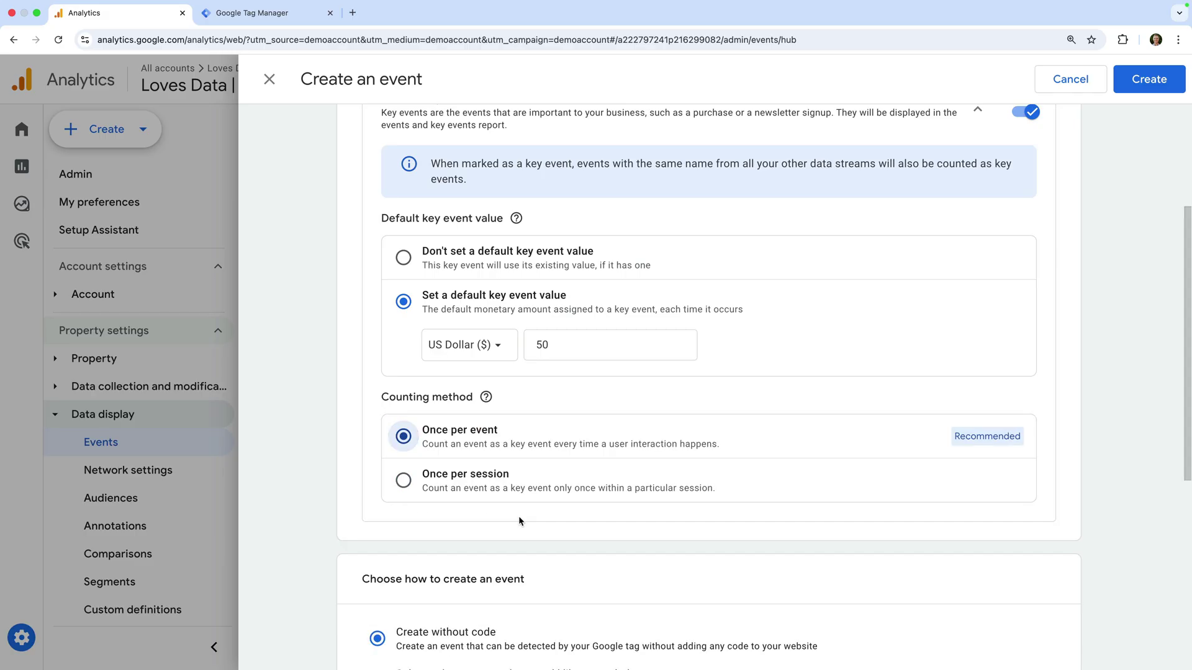
scroll(518, 521, "down", 1)
scroll(519, 521, "down", 2)
scroll(519, 521, "down", 1)
scroll(469, 458, "down", 1)
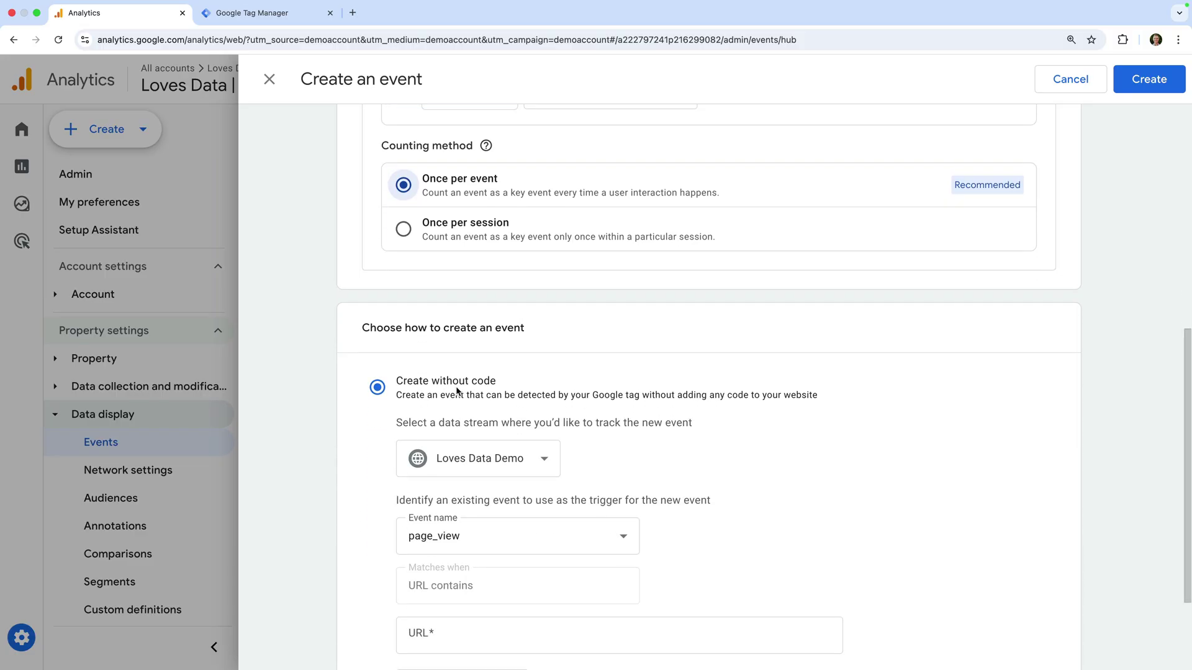
scroll(628, 391, "down", 1)
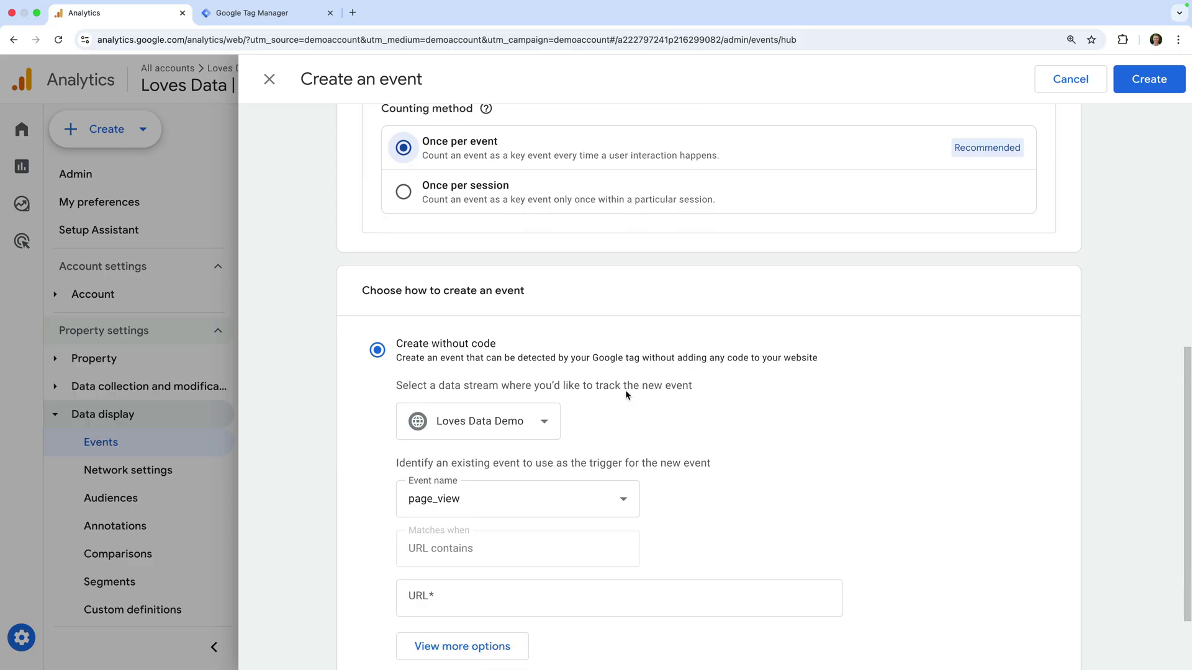
scroll(625, 390, "down", 1)
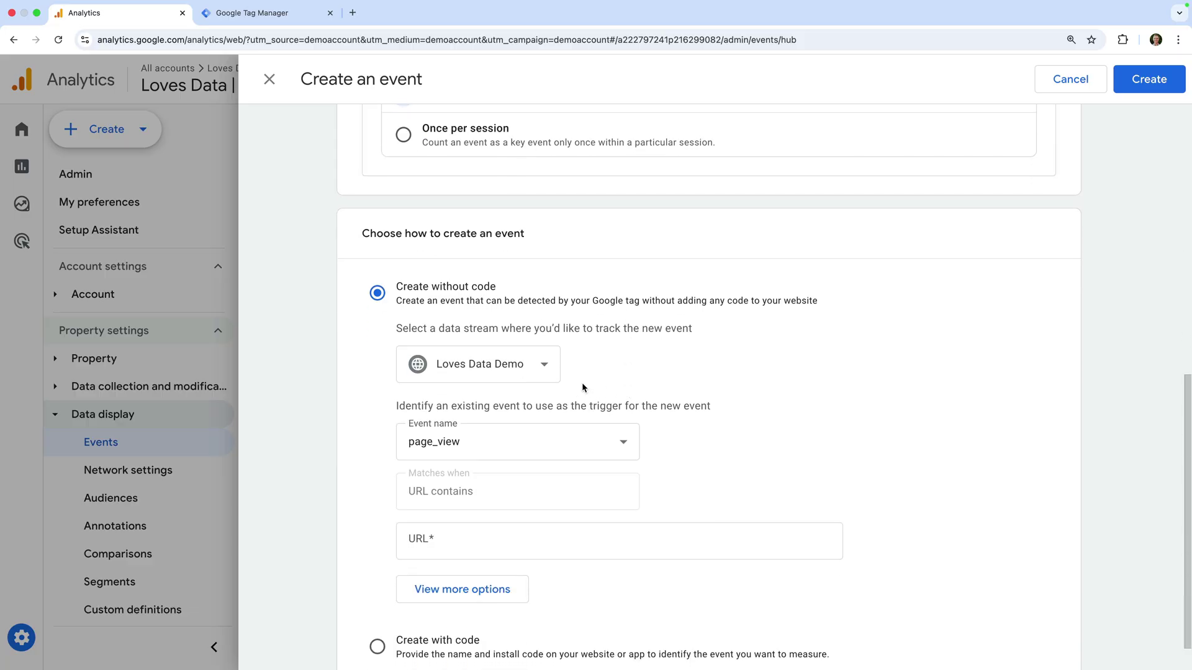
Step: On the Loves Data Demo stream, create generate_lead from page_view events whose URL contains thank-you
left_click(536, 379)
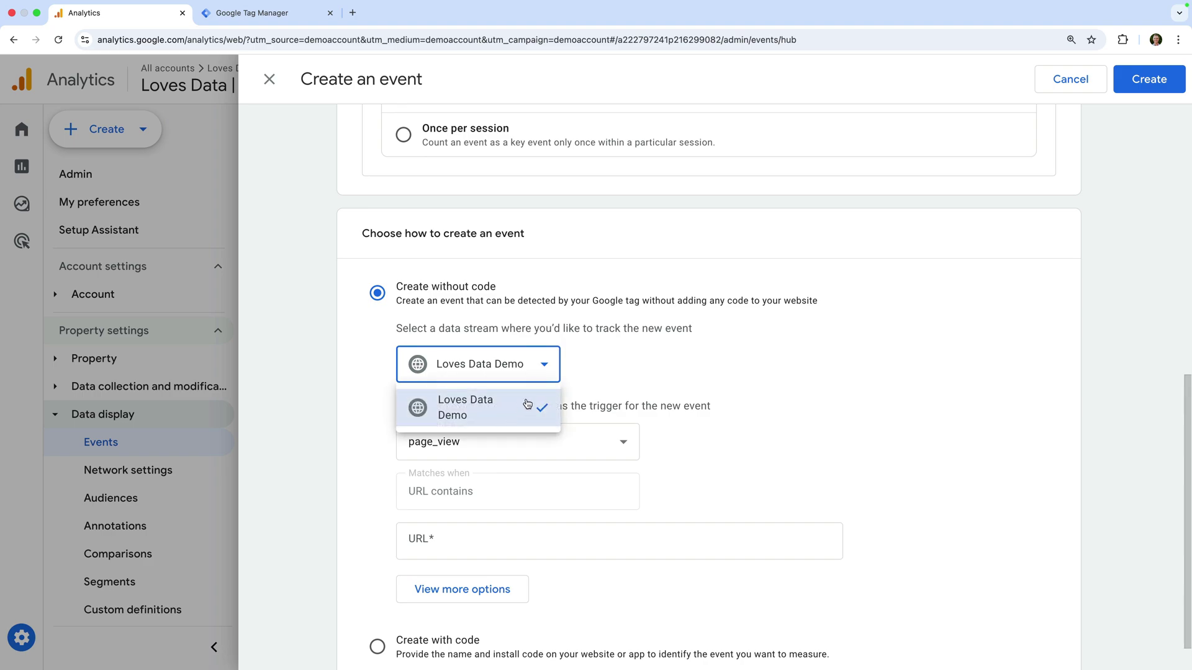
left_click(589, 358)
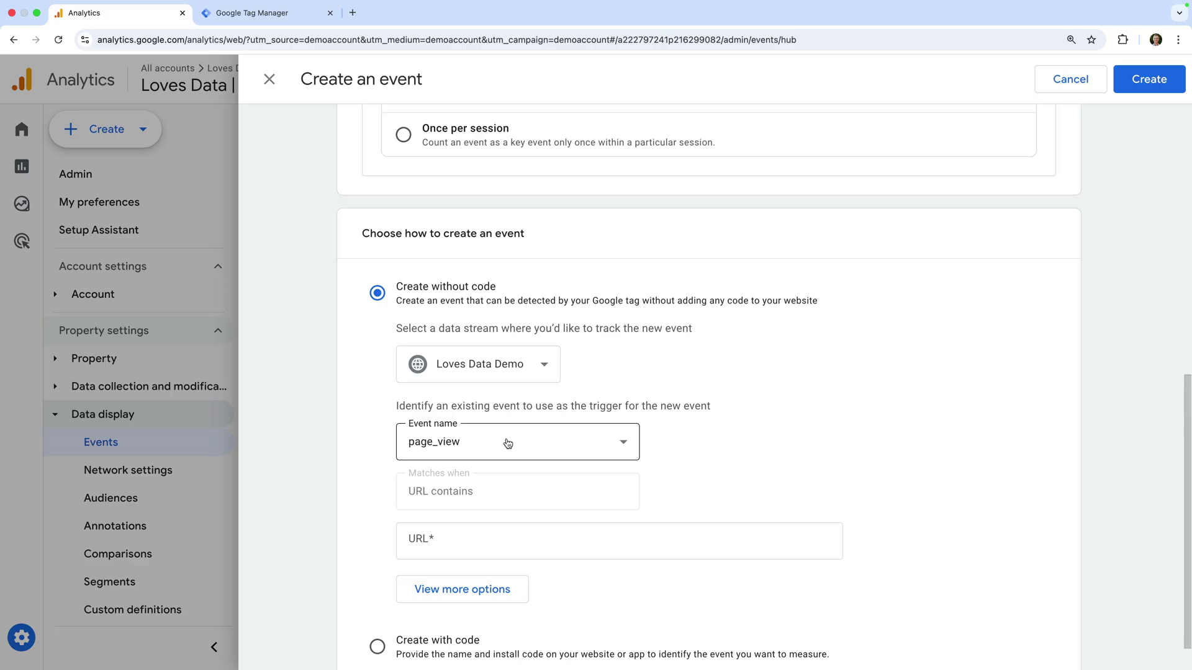
scroll(507, 443, "down", 1)
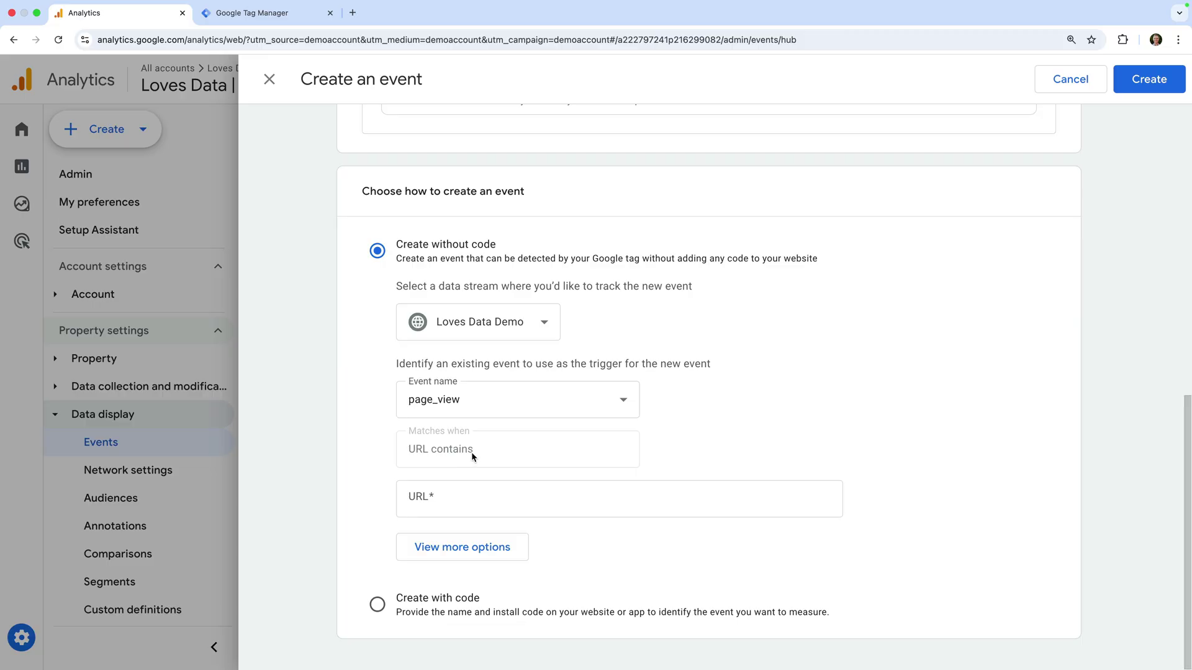
left_click(449, 494)
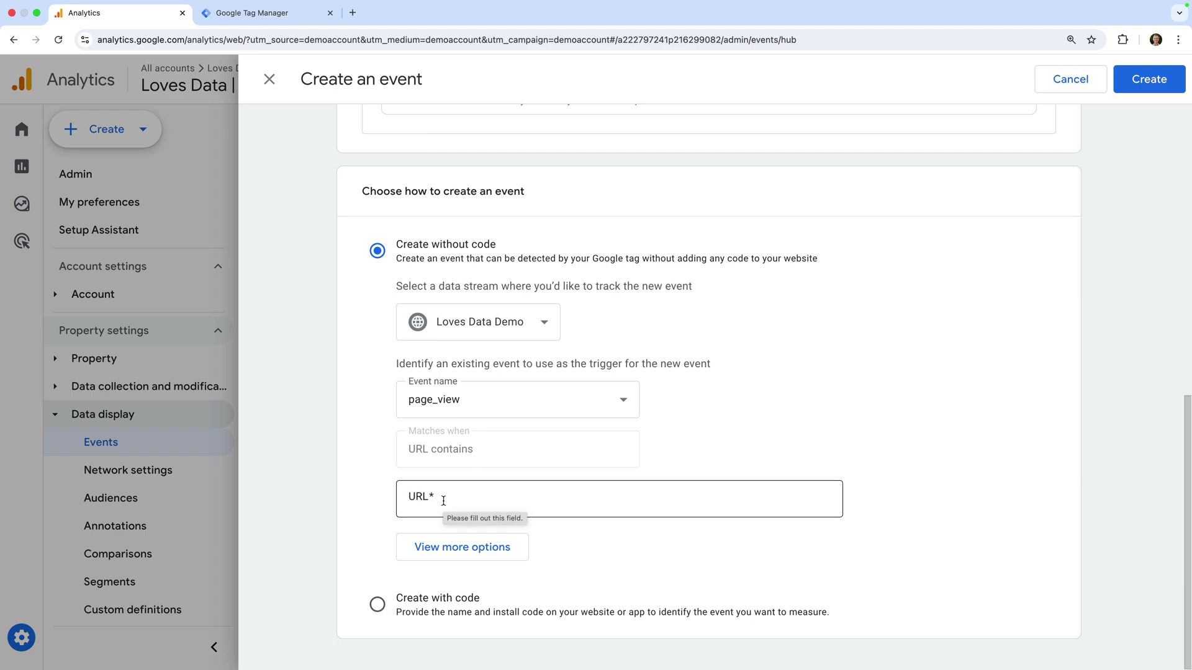
left_click(443, 500)
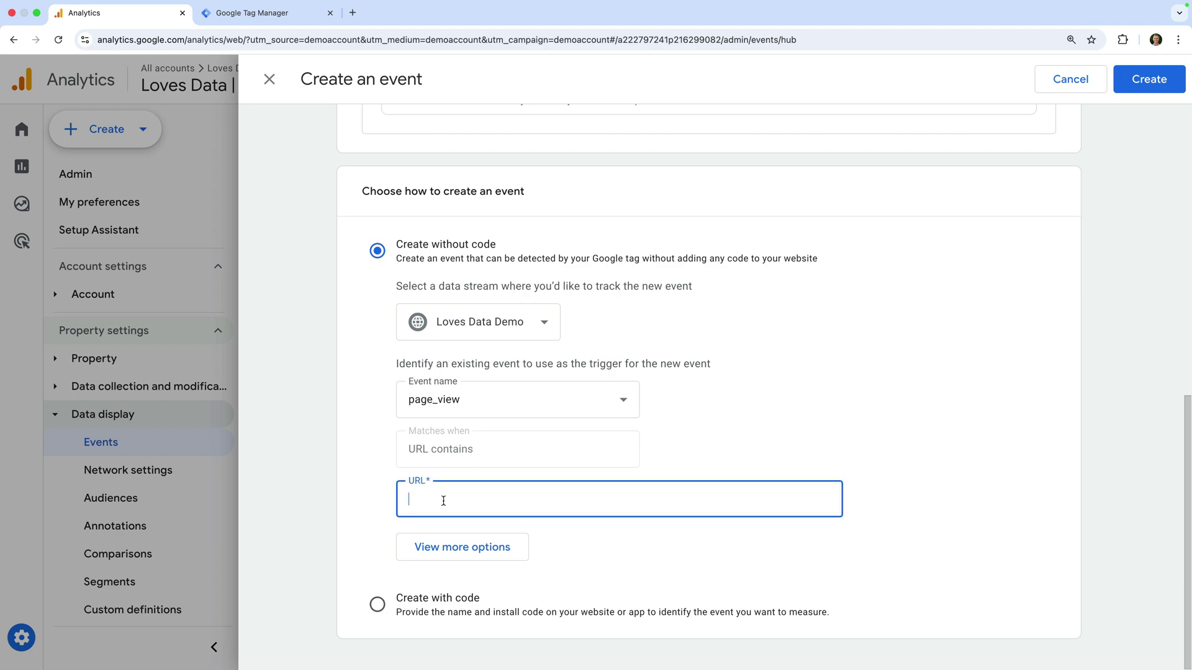
type("thank-you")
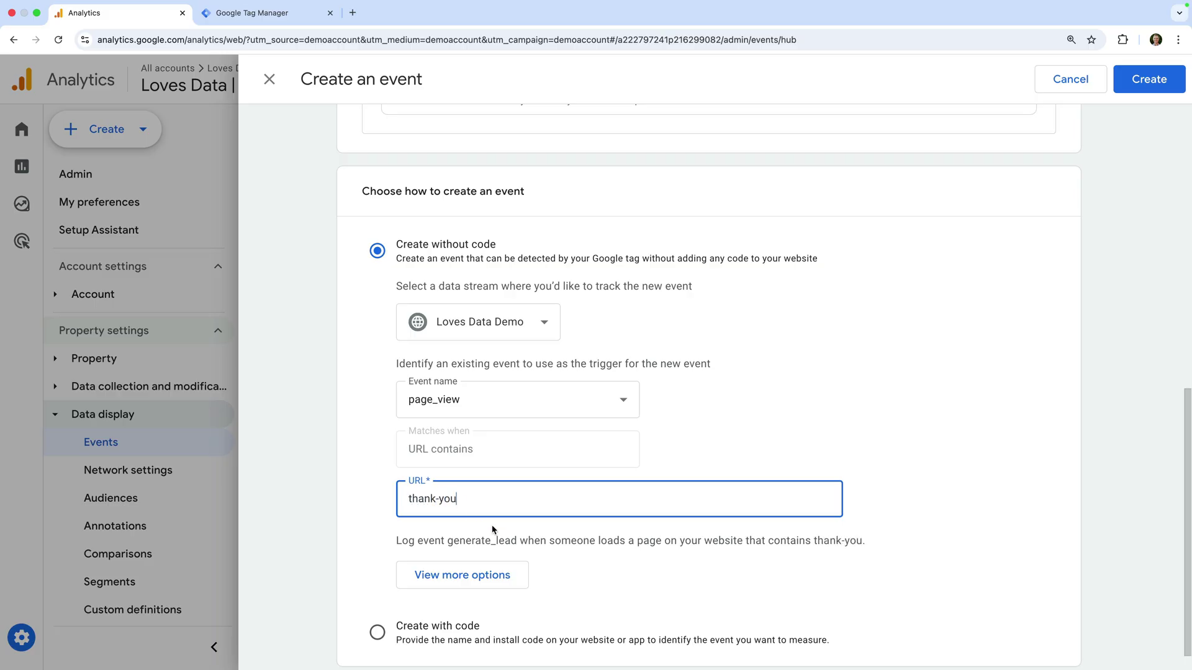
left_click(493, 524)
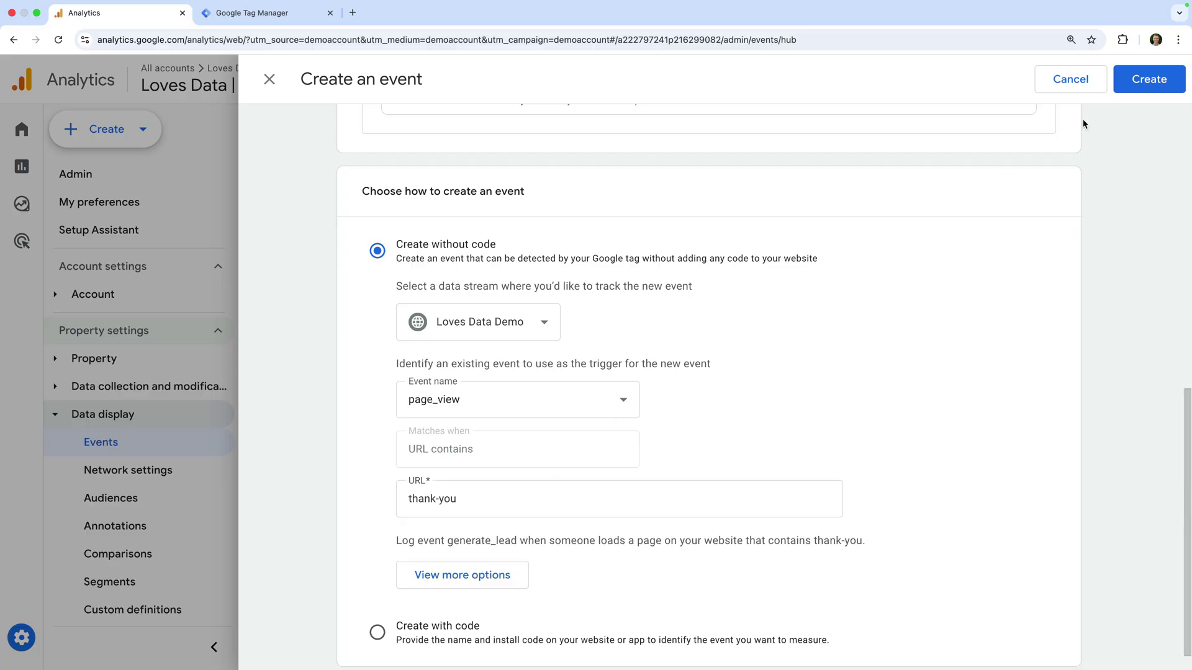
left_click(1144, 80)
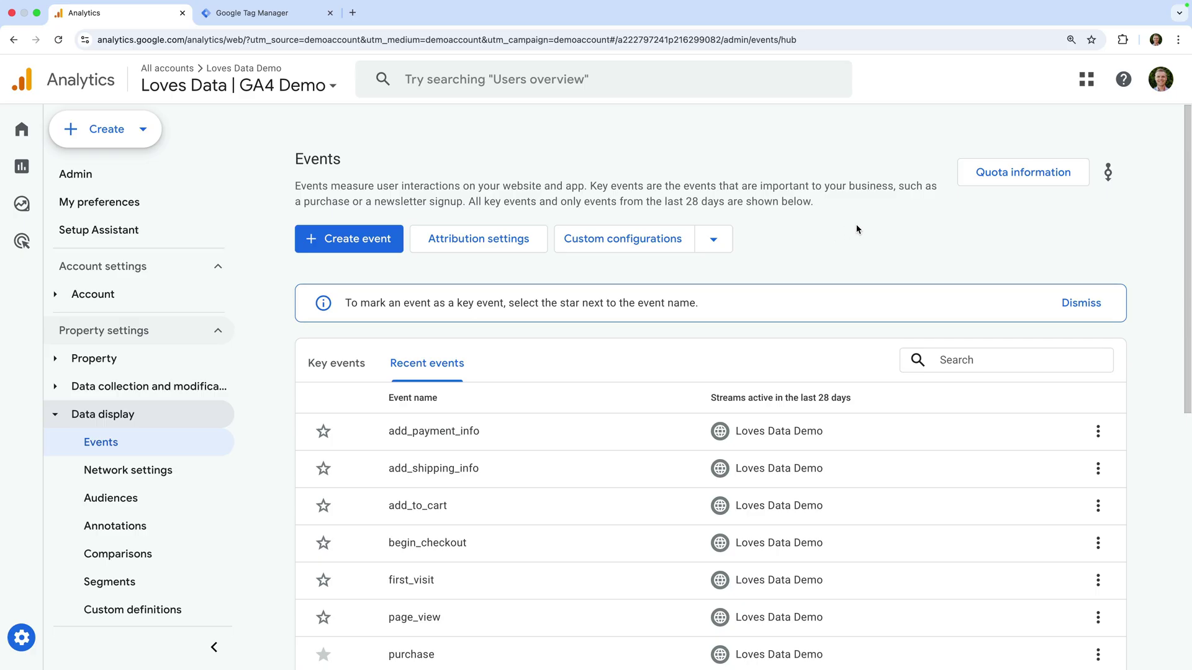
Step: Check the custom key events quota (2 of 30 created) and close the panel
left_click(1019, 178)
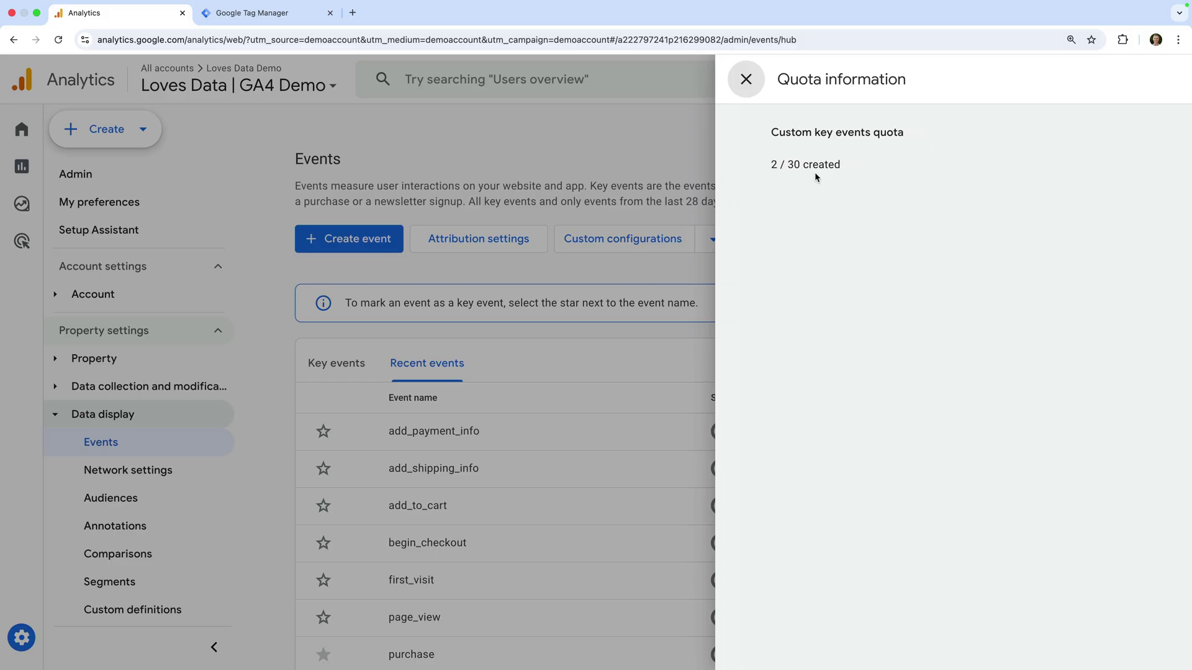
left_click(745, 79)
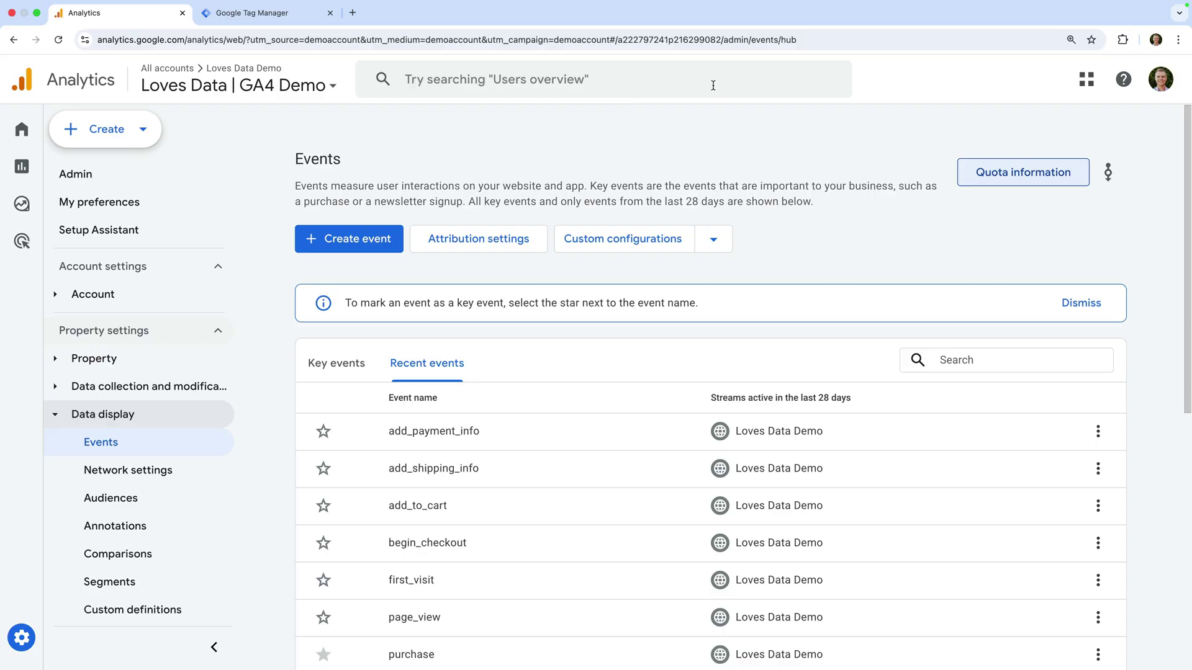
mouse_move(22, 159)
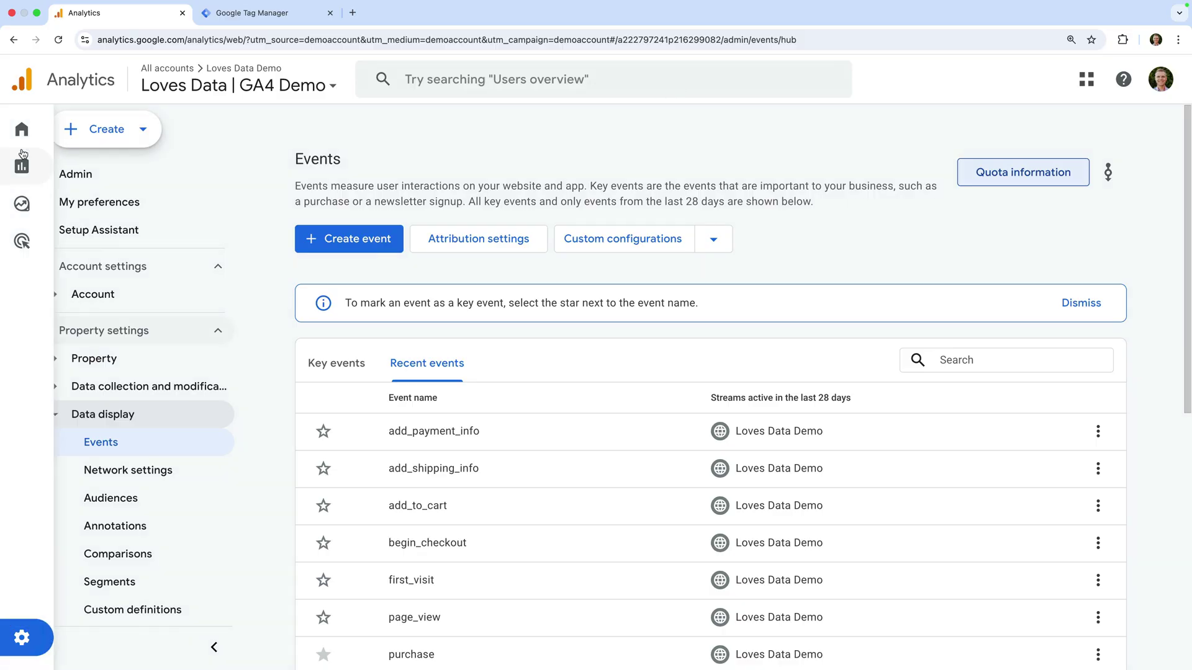
Step: Open Reports > Acquisition > Traffic acquisition to see the Direct, Referral and Unassigned channels
left_click(80, 184)
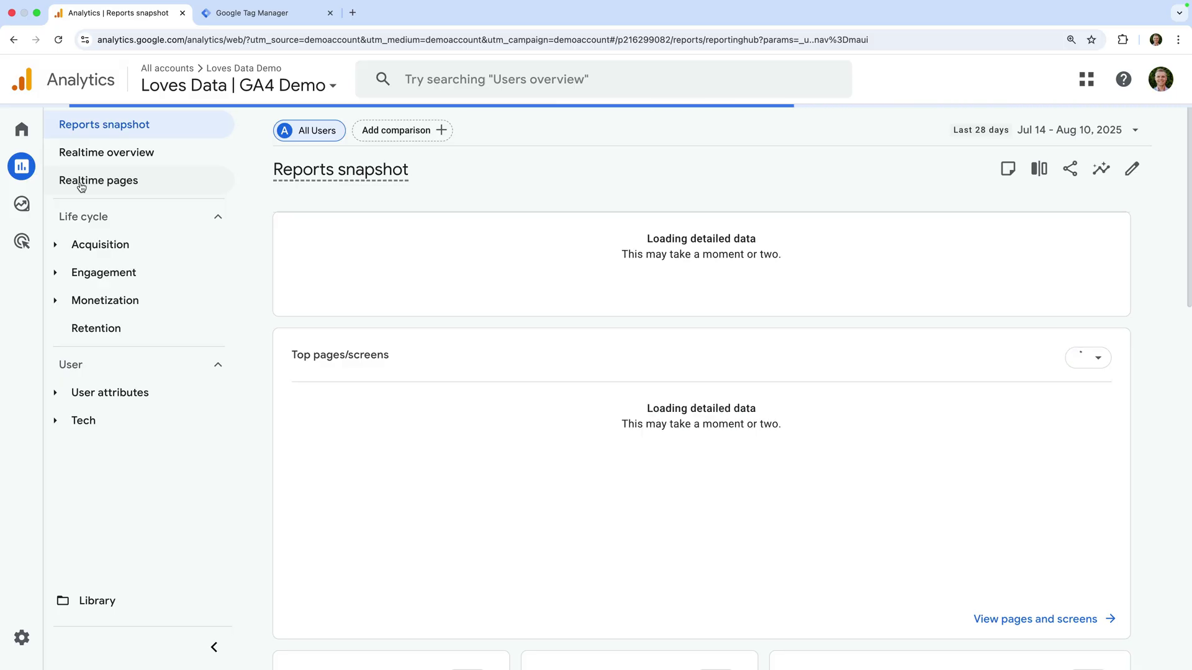
left_click(144, 245)
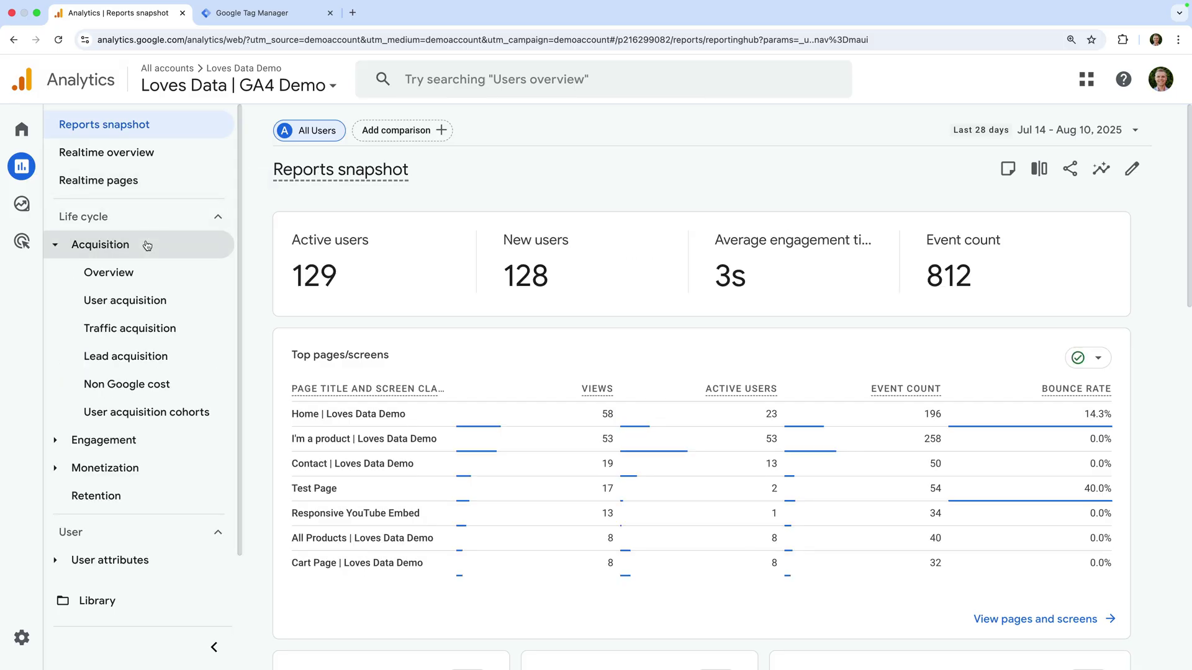
left_click(185, 330)
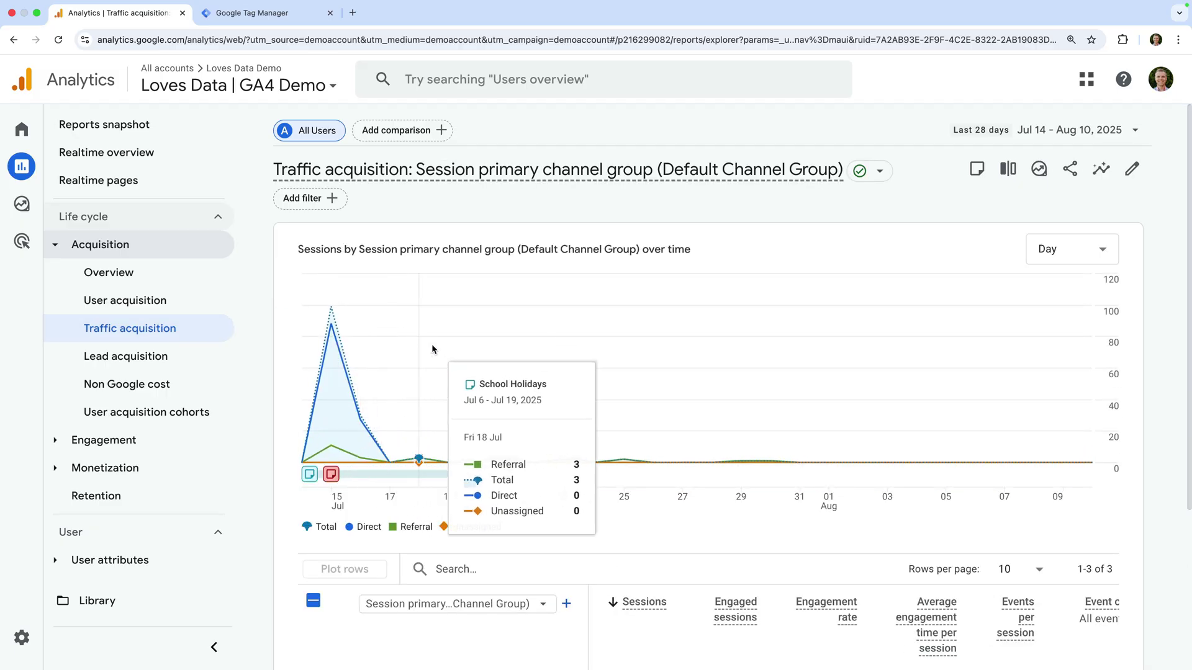
scroll(432, 343, "down", 2)
scroll(431, 349, "down", 1)
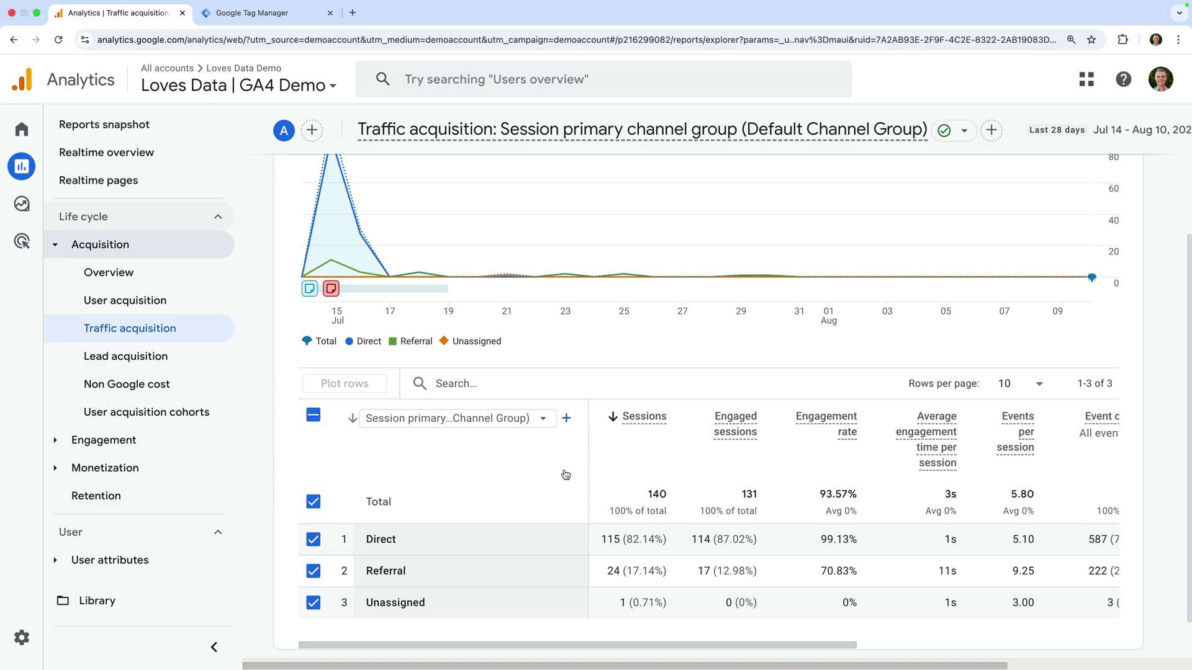
scroll(739, 460, "right", 5)
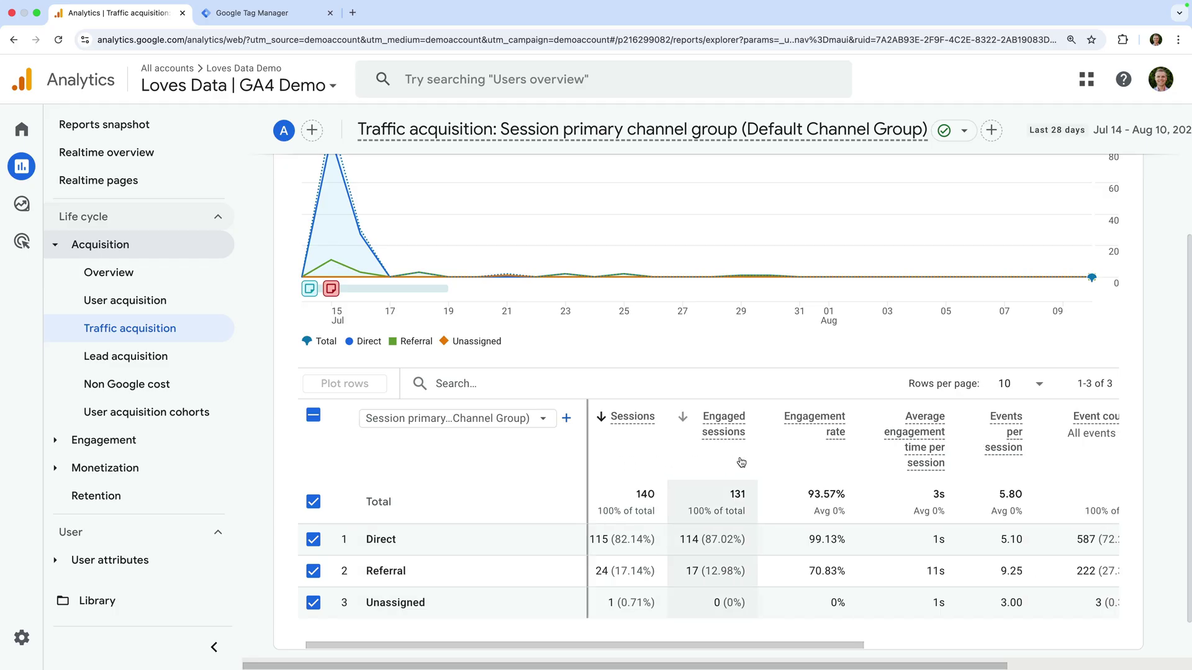
scroll(739, 461, "right", 3)
scroll(740, 460, "right", 3)
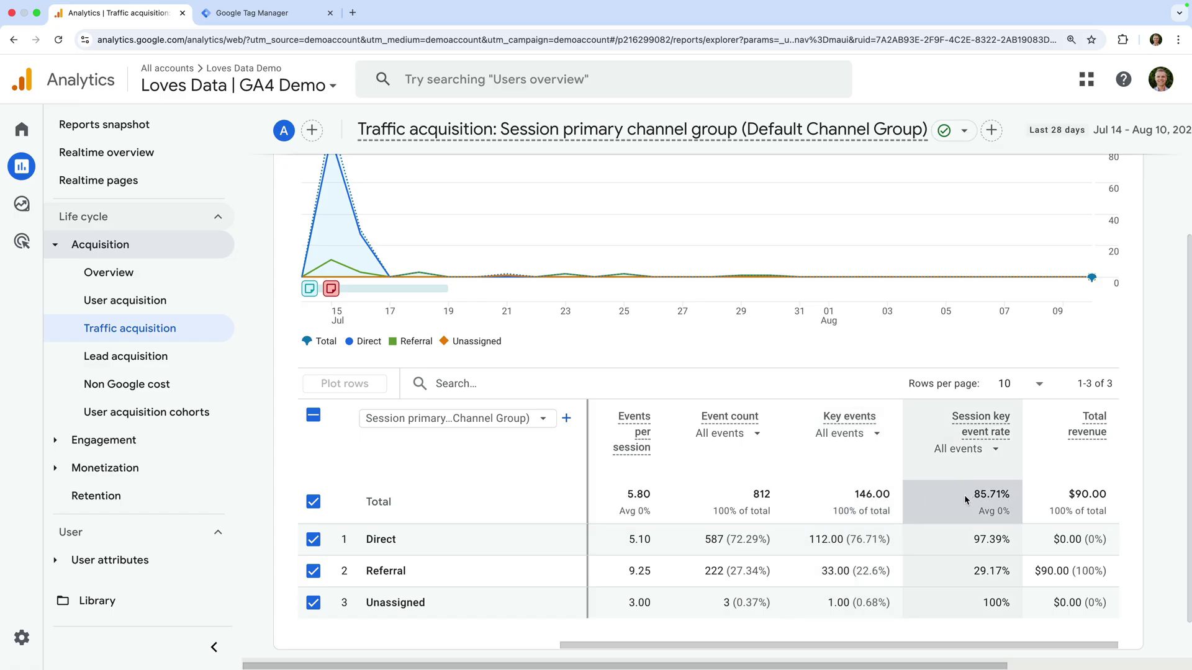
left_click(860, 435)
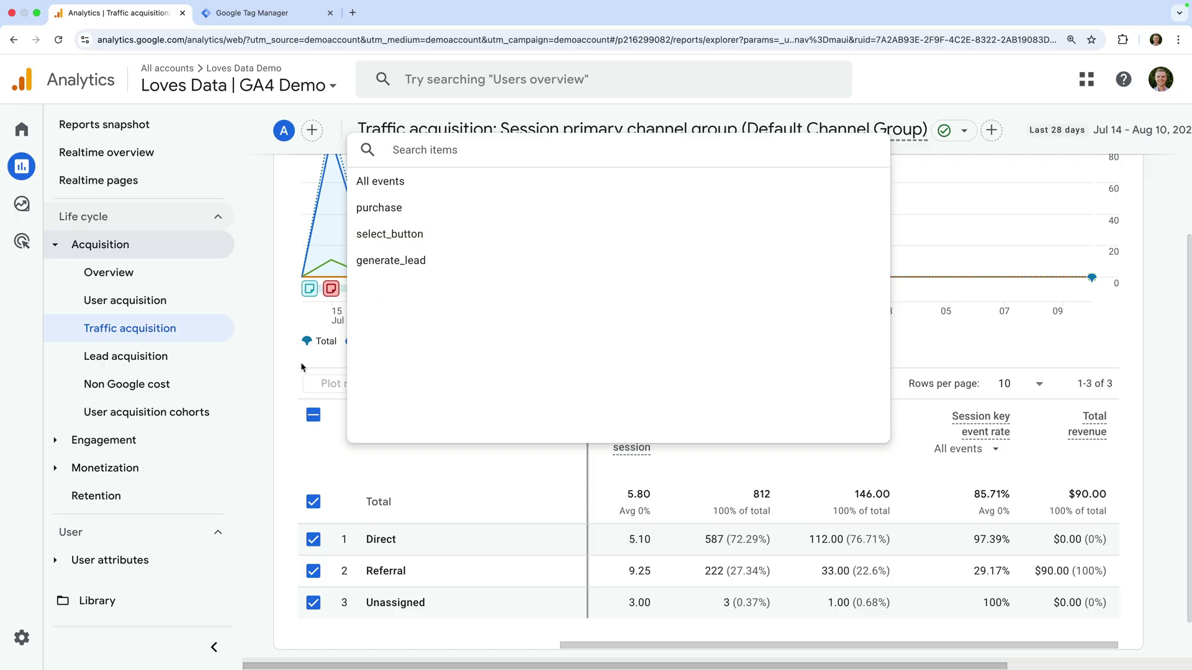
left_click(284, 368)
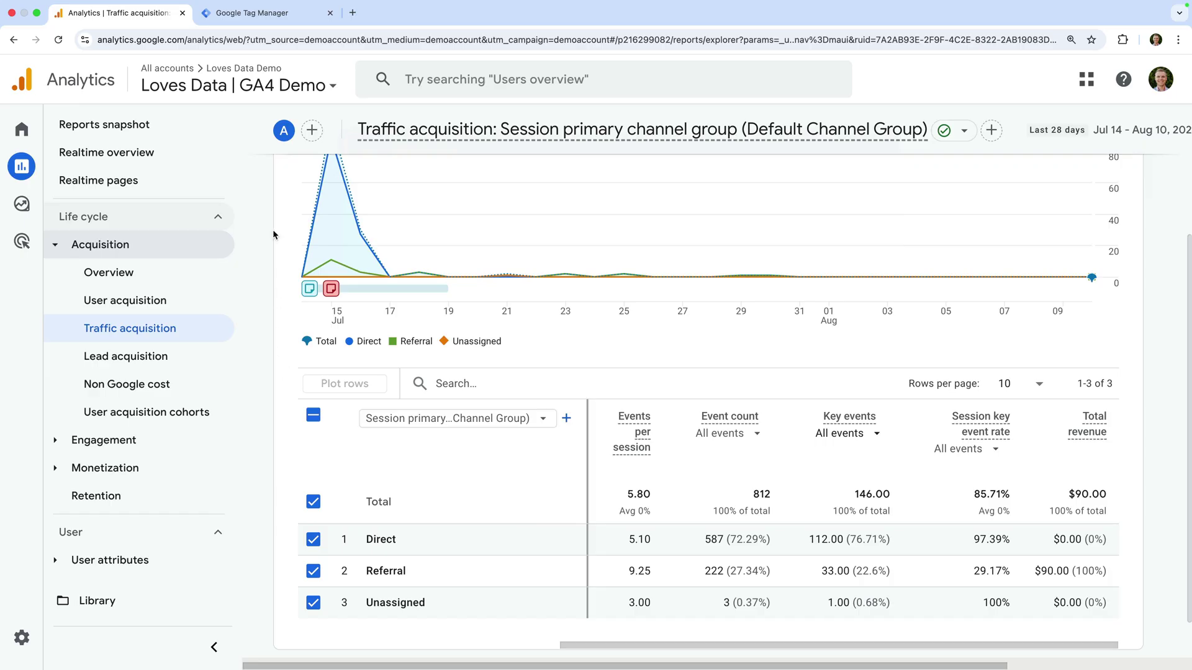
Step: In Tag Manager, start a new tag named 'Google Analytics | GA4 | Conversion'
left_click(262, 25)
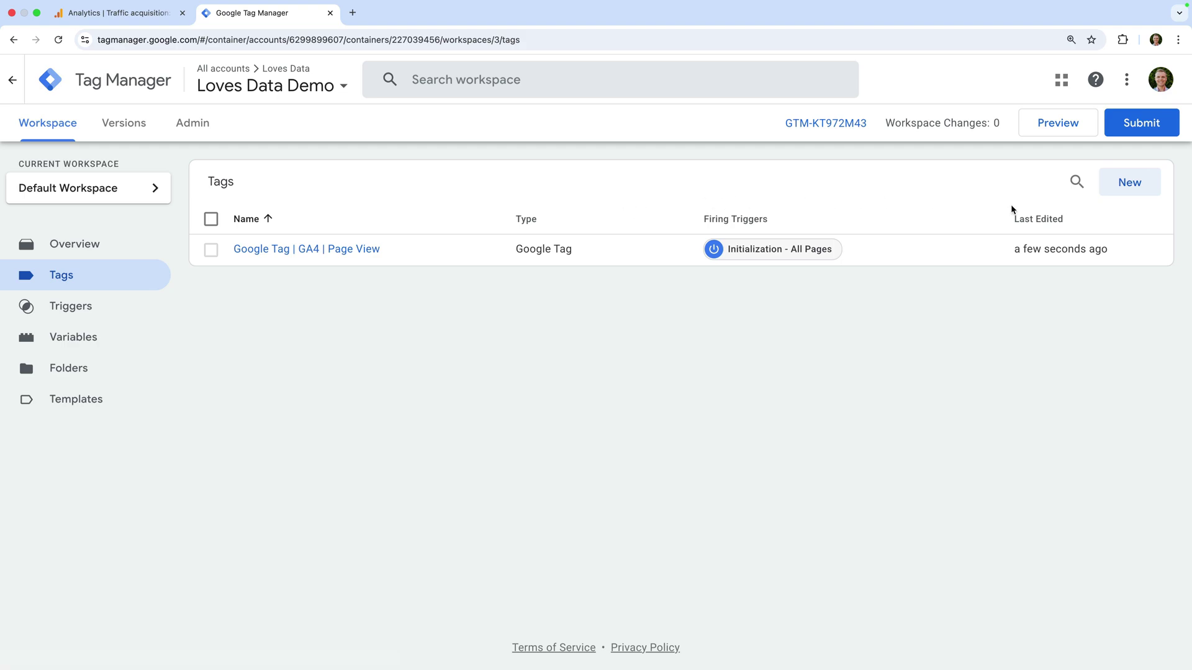
left_click(1132, 185)
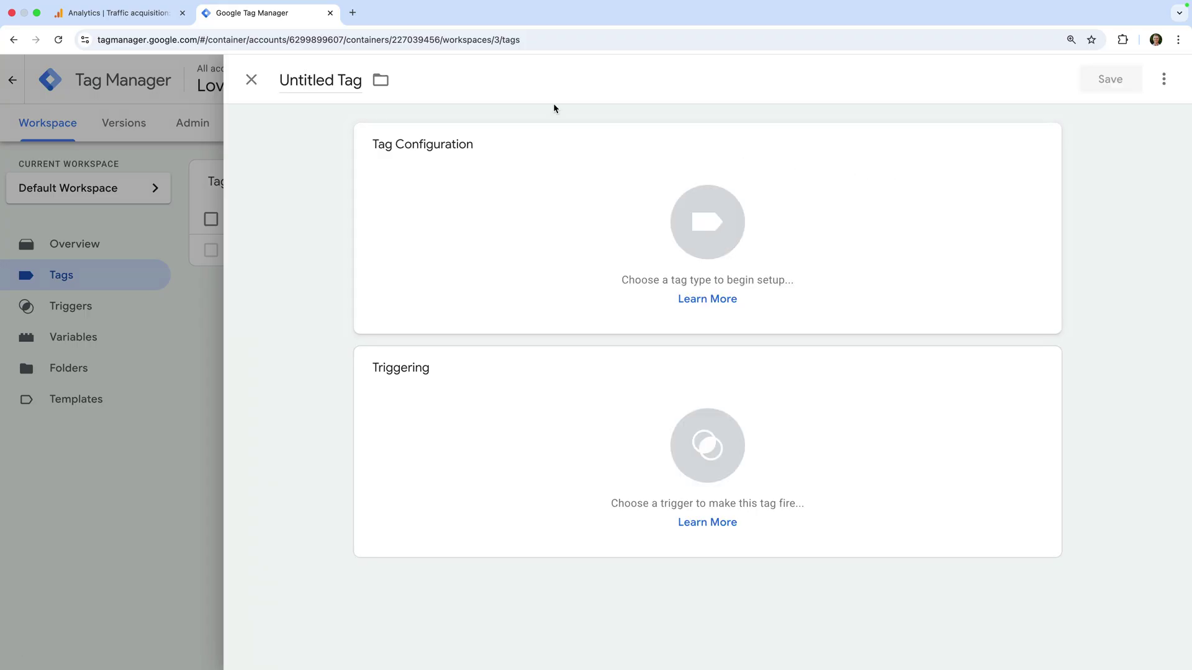
triple_click(321, 81)
type("Google Analytics | GA4 | Conversion")
left_click(231, 123)
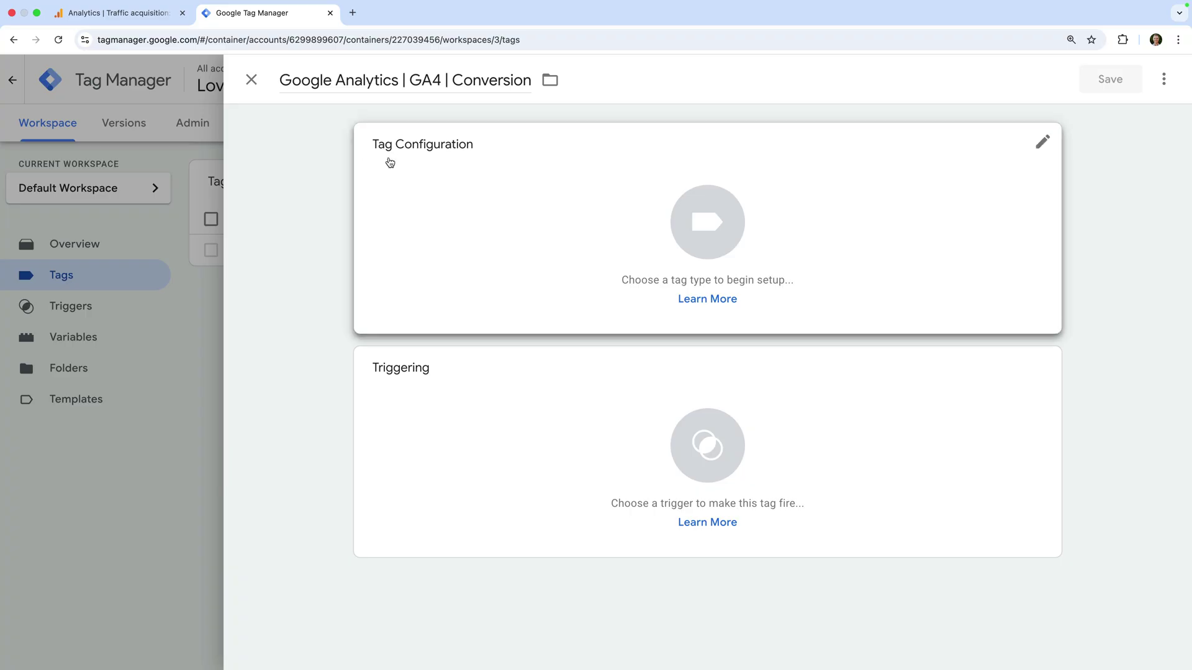
Step: Make the tag a GA4 Event using {{GA4 Measurement ID}} and event name generate_lead
left_click(389, 160)
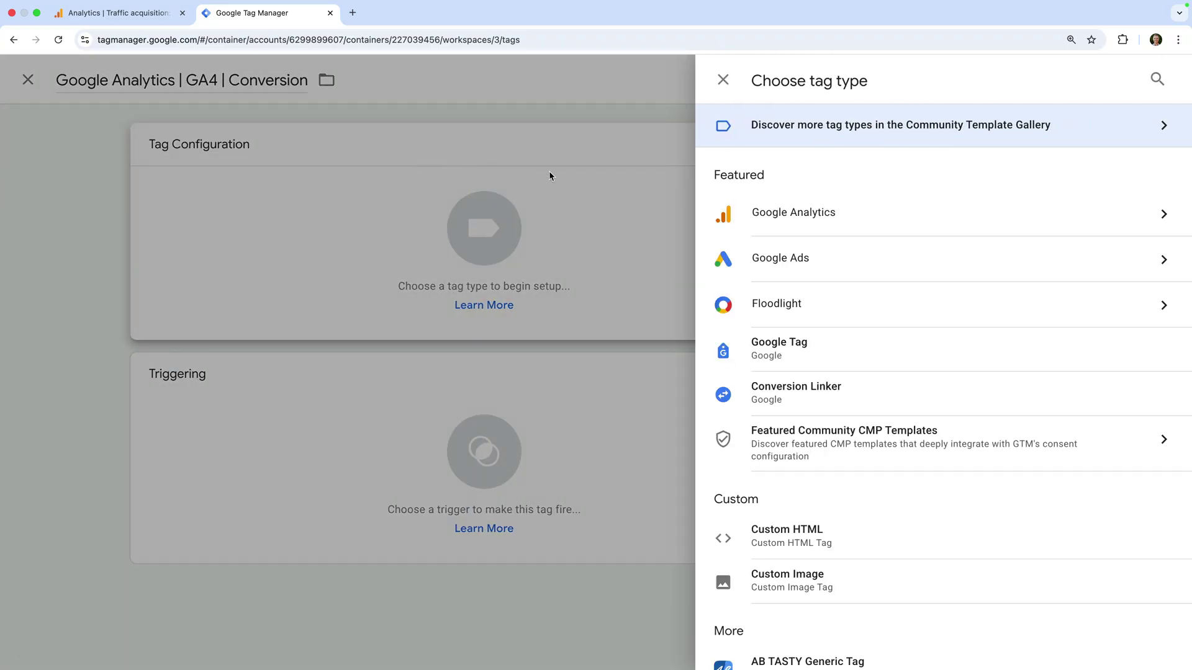
left_click(759, 222)
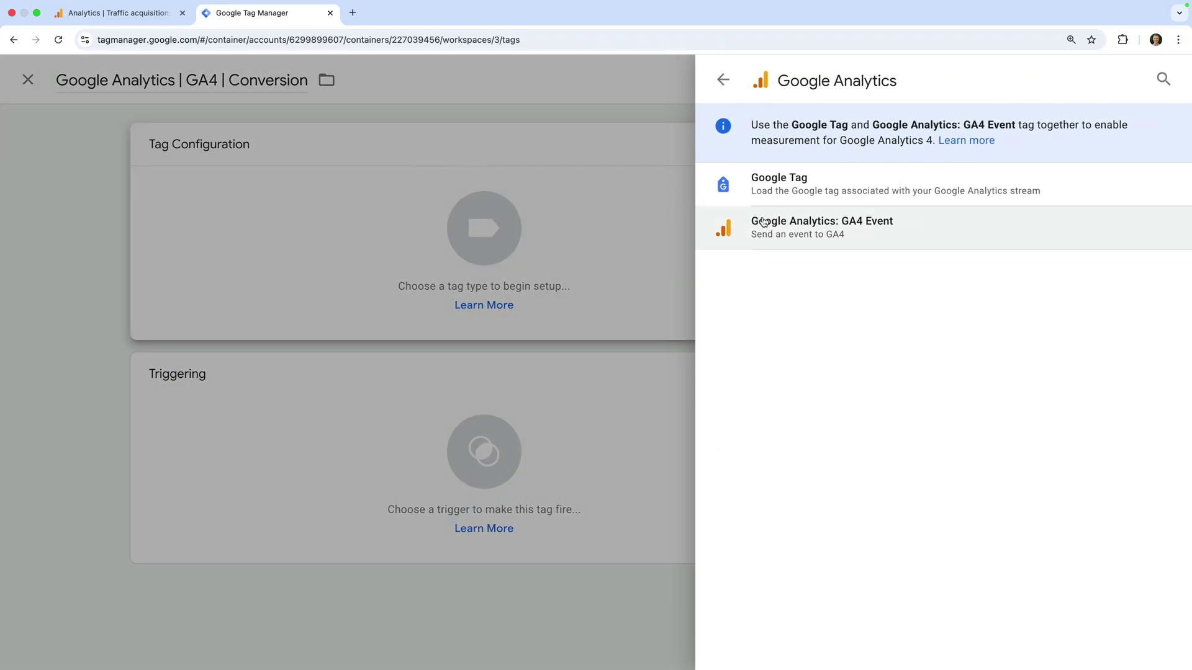
left_click(869, 229)
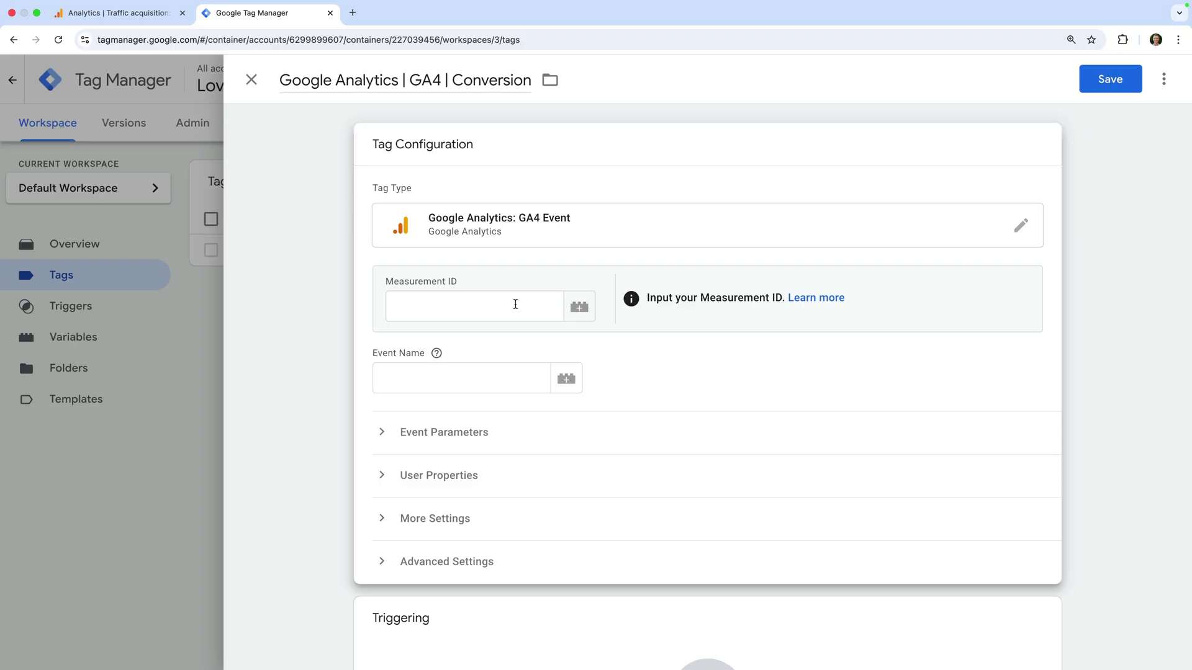
left_click(516, 304)
type("{{")
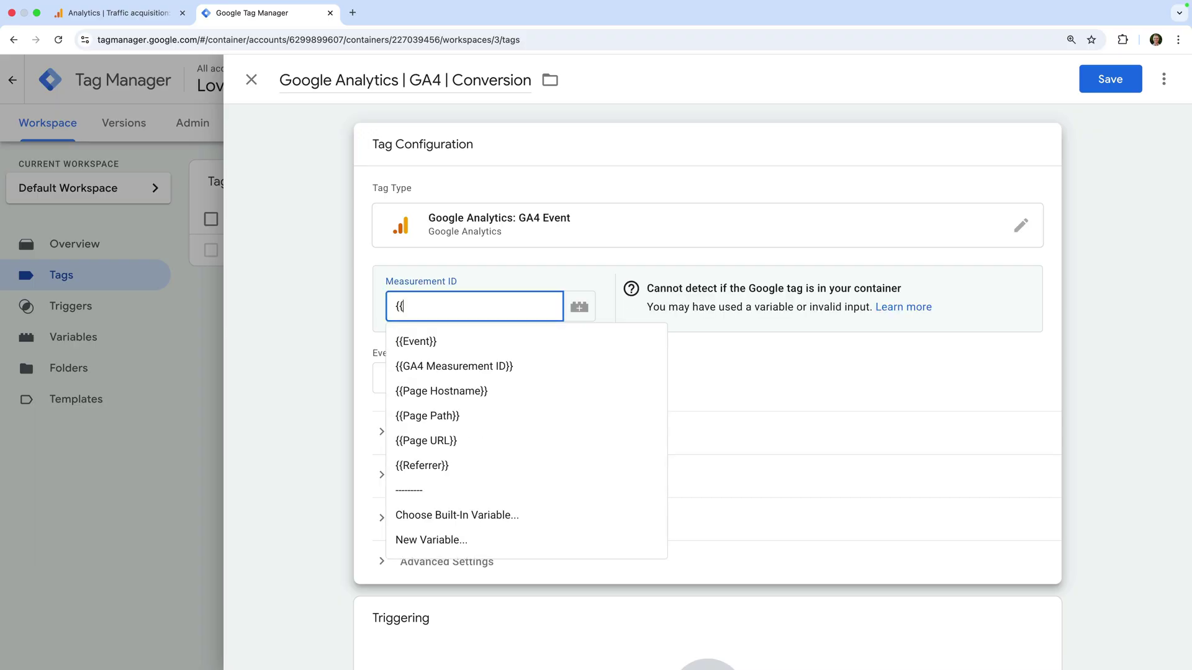
left_click(504, 366)
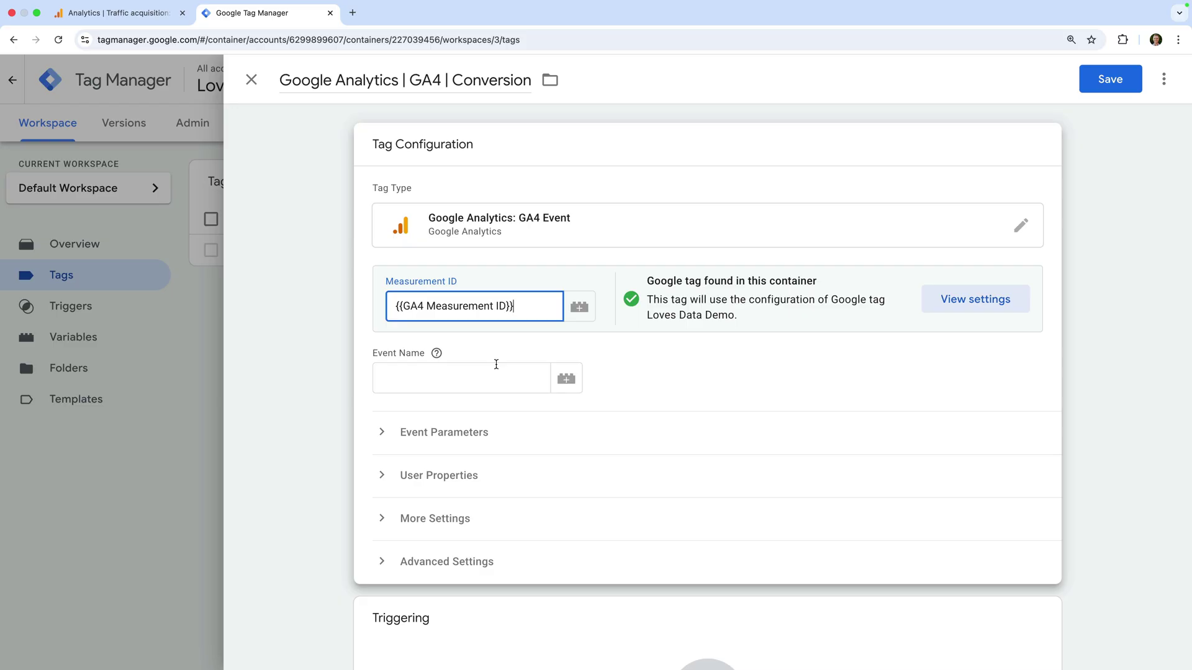
left_click(484, 377)
type("generate_lead")
left_click(613, 380)
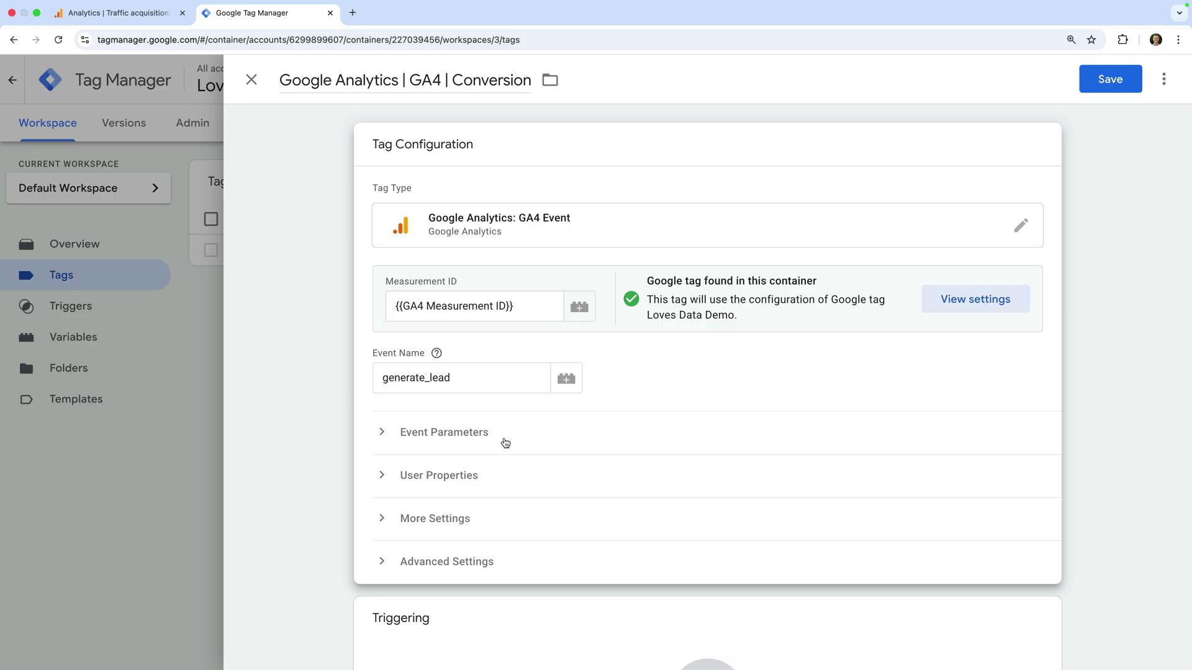
scroll(505, 443, "down", 3)
Step: Create a new trigger for the tag and name it Any Thank You Page
left_click(489, 500)
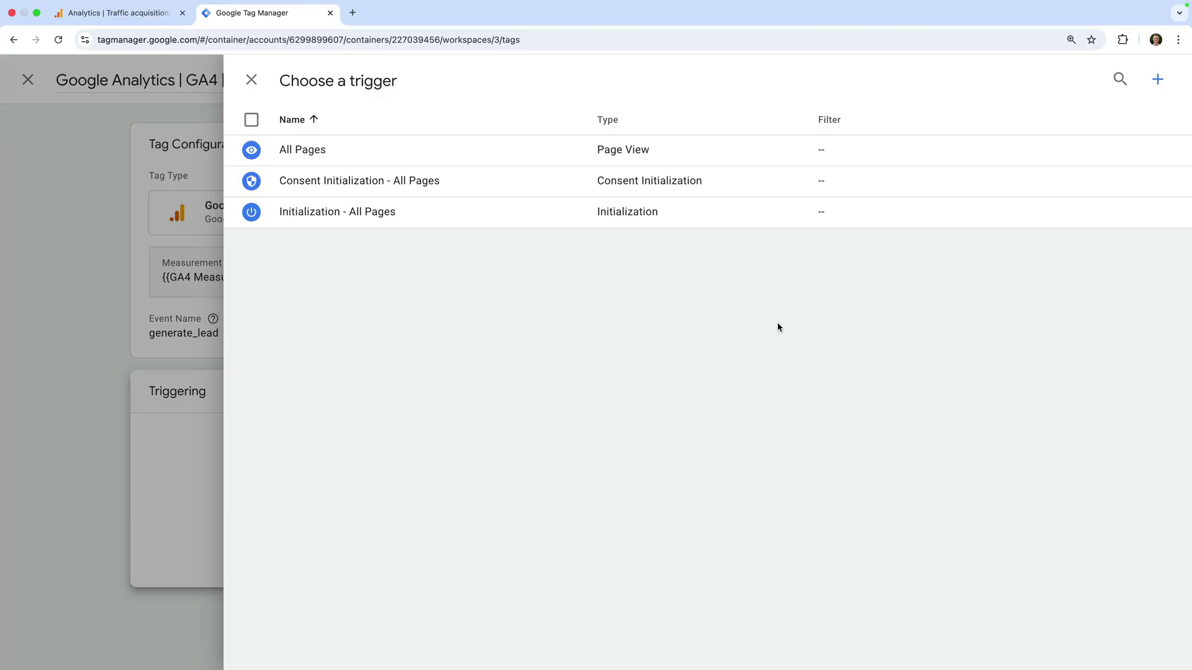
left_click(1158, 81)
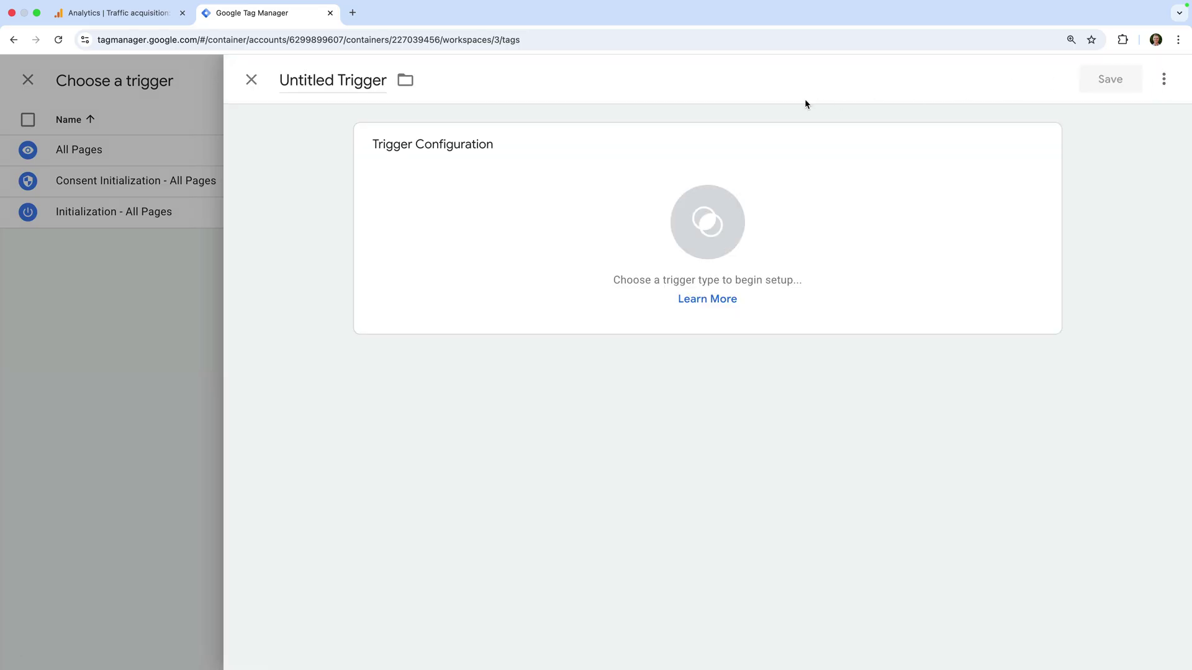
left_click(344, 85)
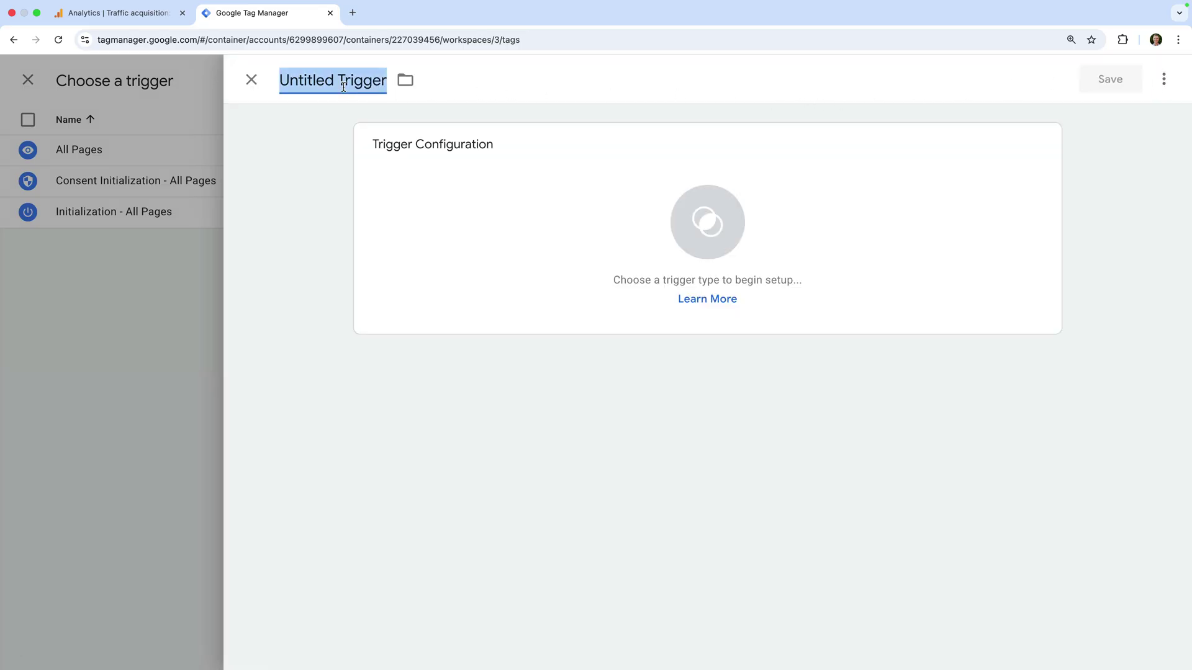
type("Any Thank You Page")
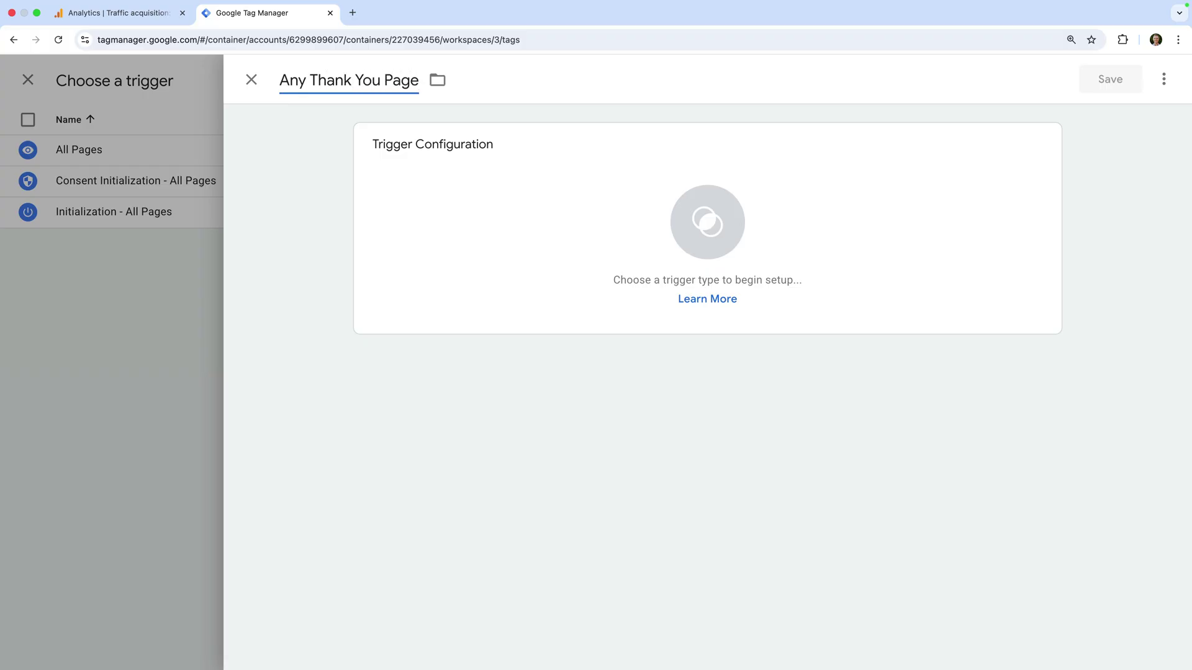
Step: Save it as an Initialization trigger for some events, firing when Page URL contains thank-you
left_click(427, 174)
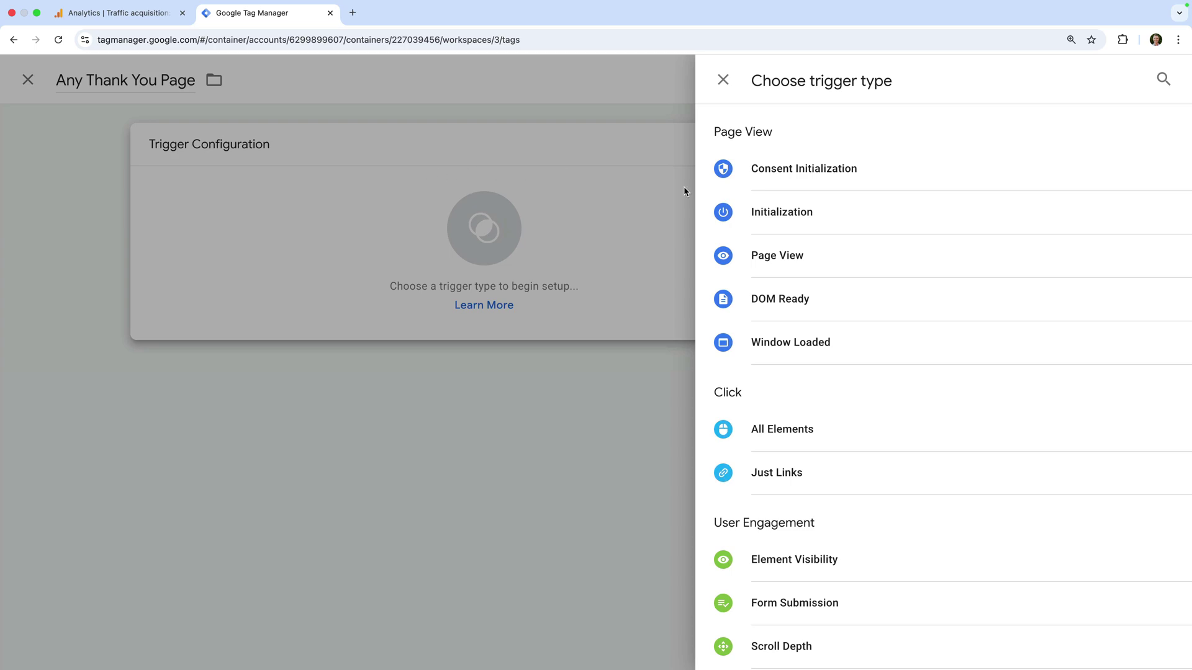
left_click(800, 224)
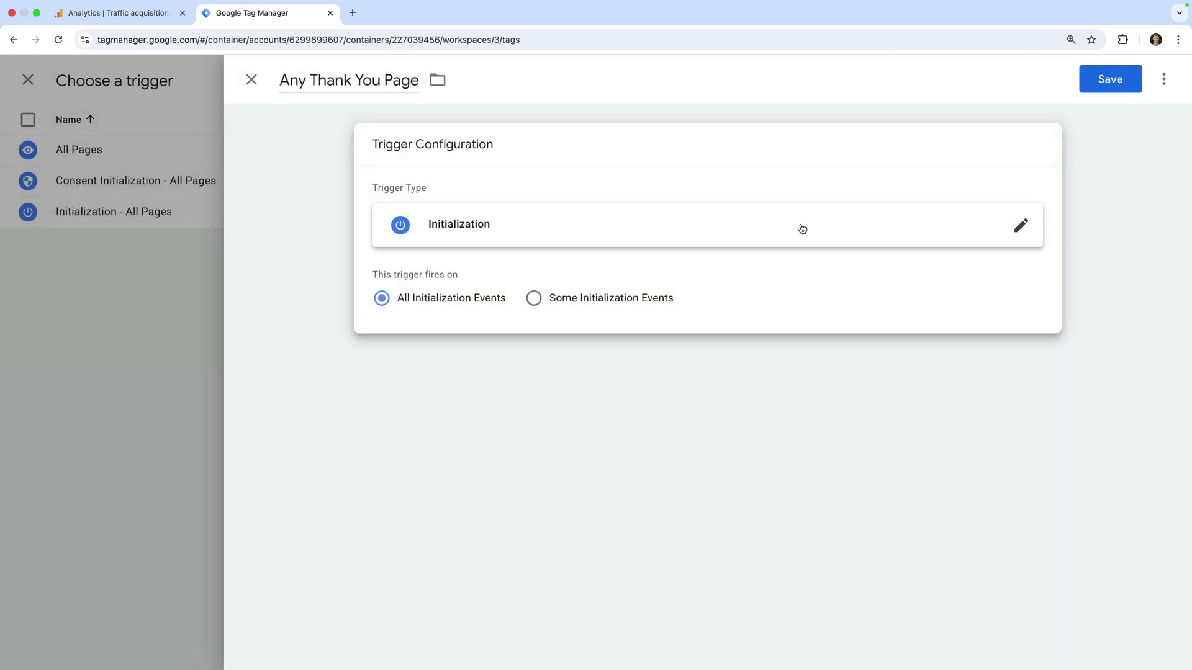
left_click(564, 302)
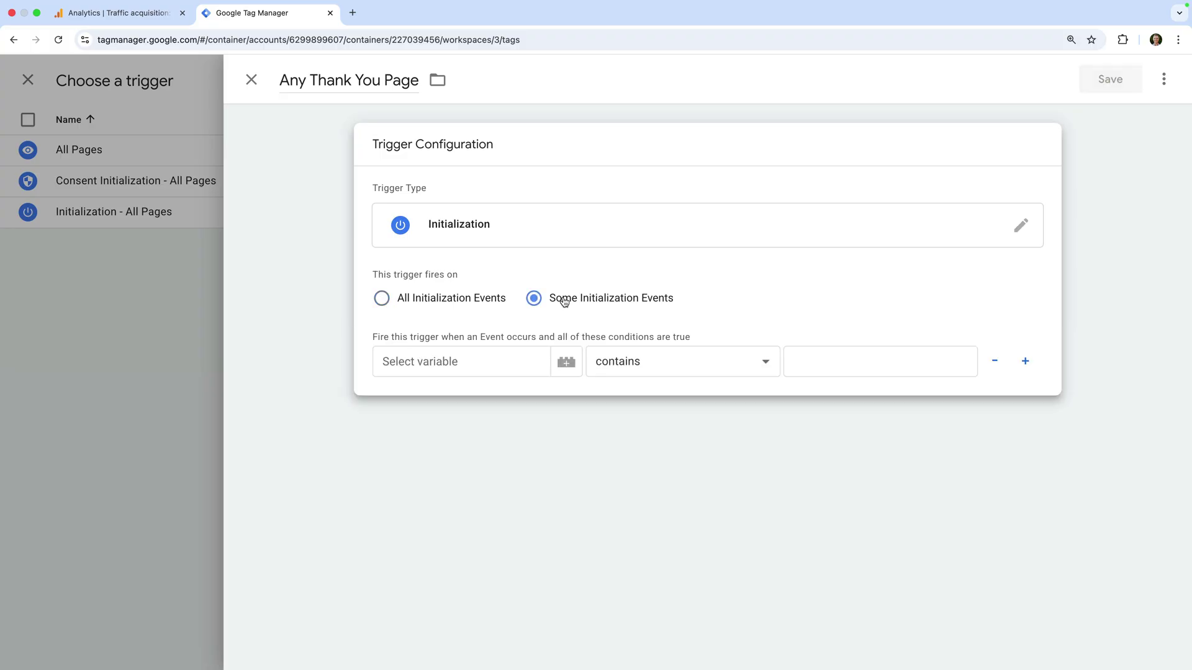
left_click(480, 364)
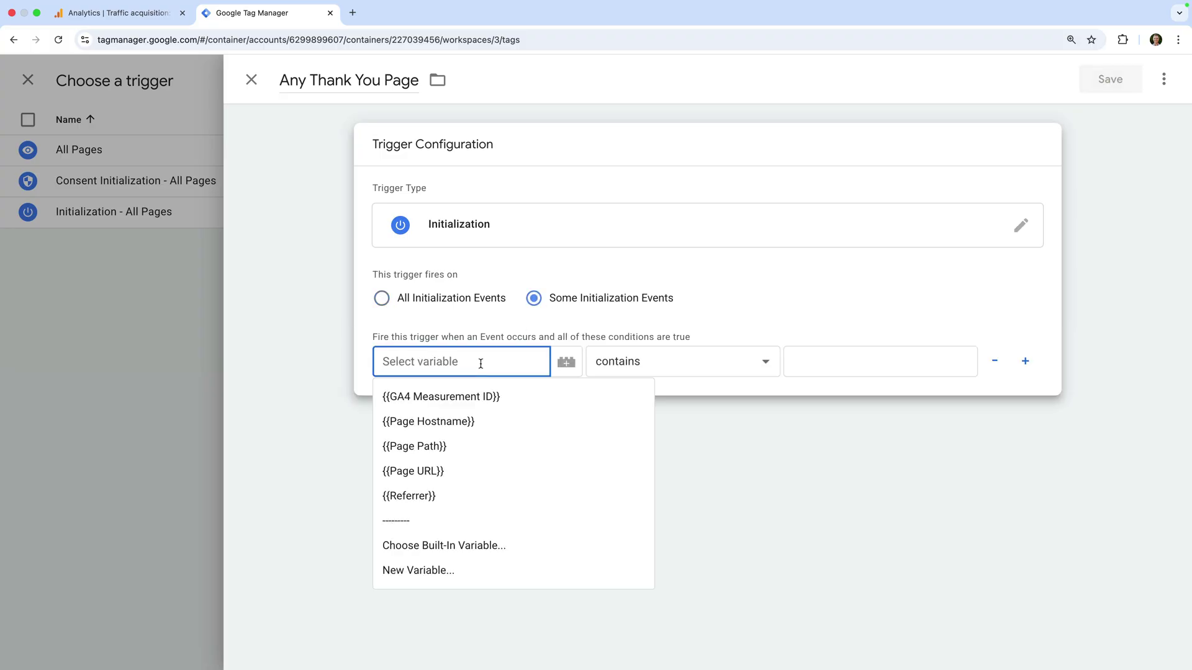
left_click(460, 471)
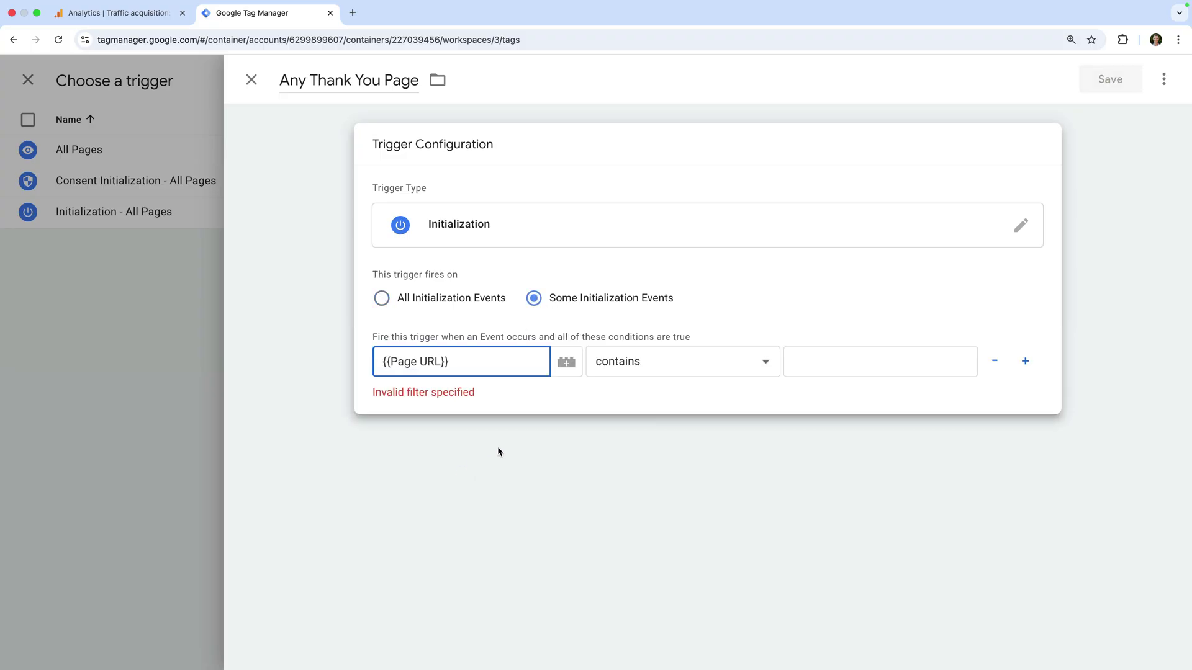
left_click(796, 368)
type("thank-you")
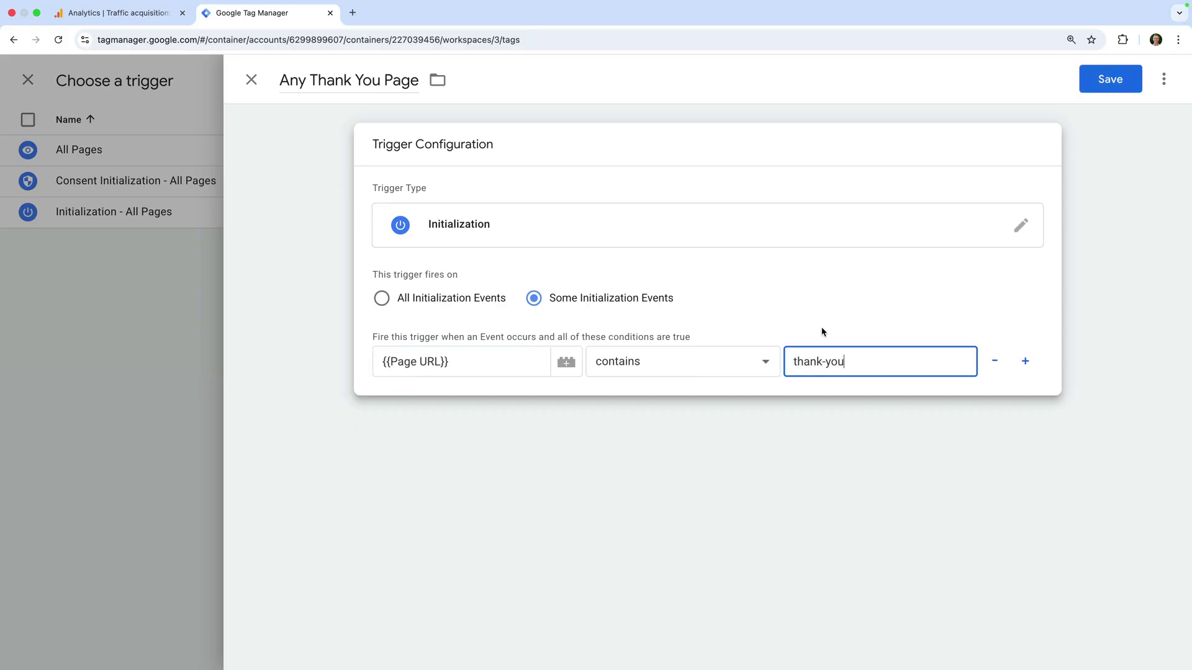
left_click(831, 312)
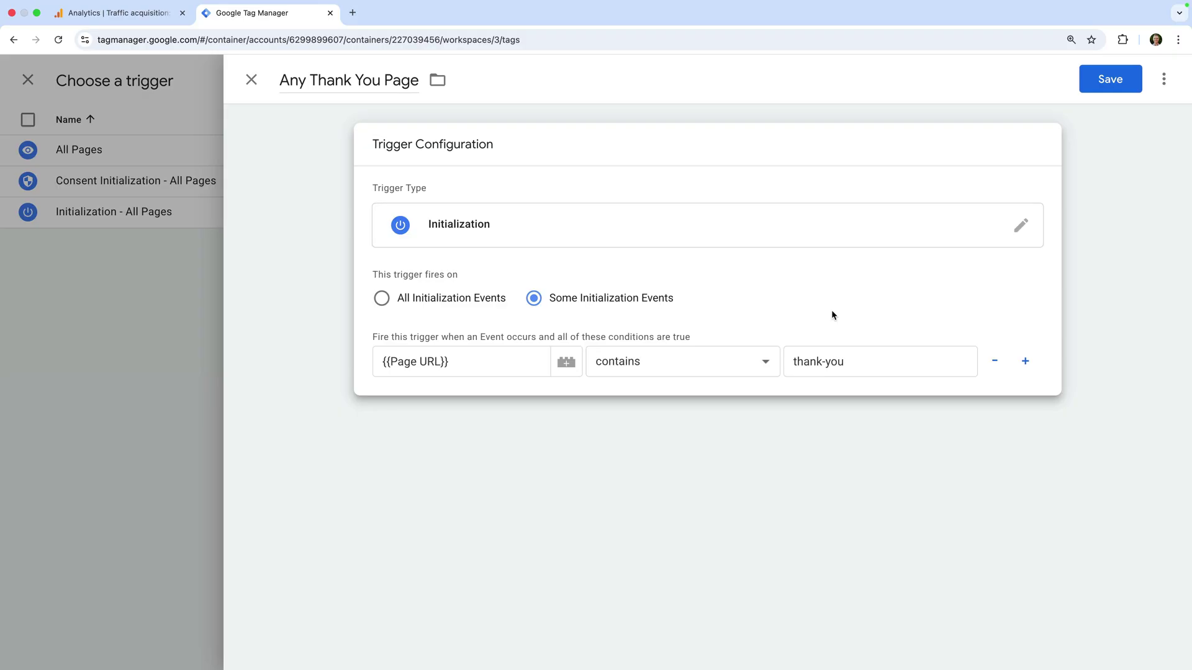
left_click(1100, 82)
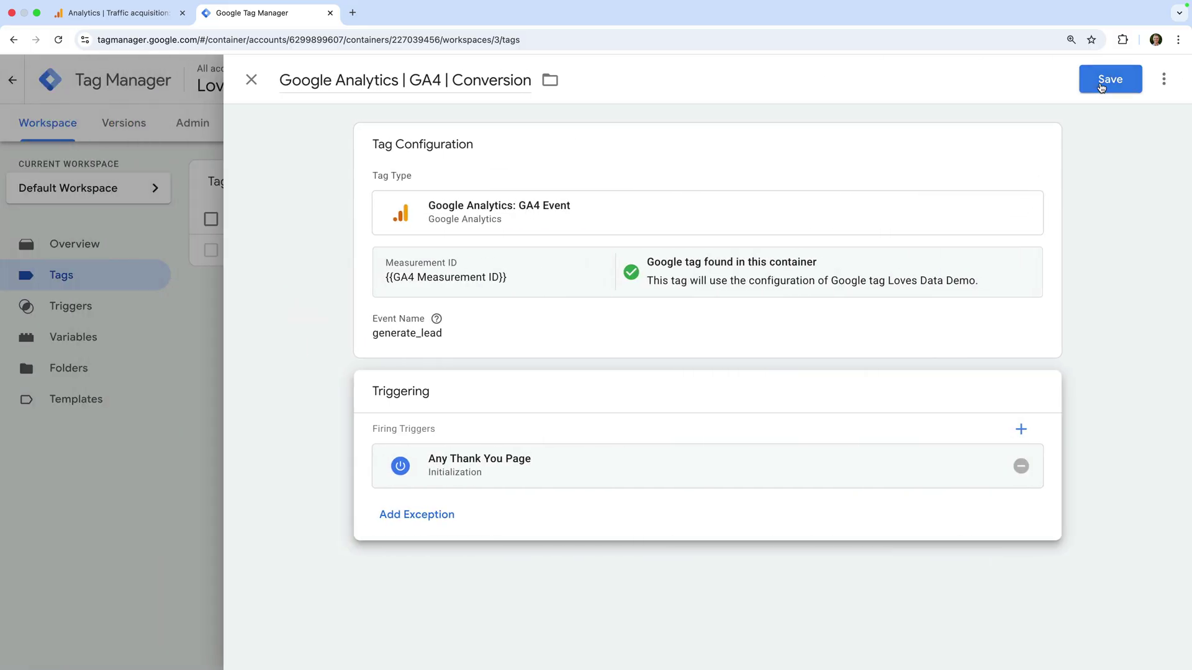
Step: Save the generate_lead tag and publish the container as Version 3 'Added GA4 Conversion Event'
left_click(1100, 86)
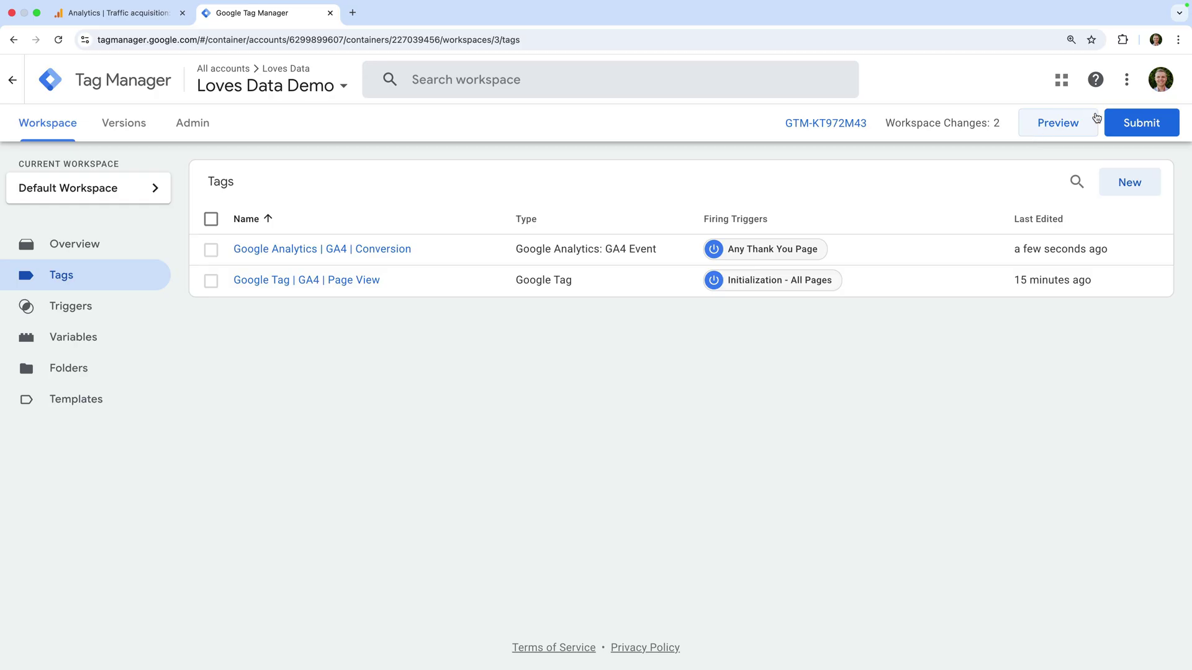
left_click(1136, 134)
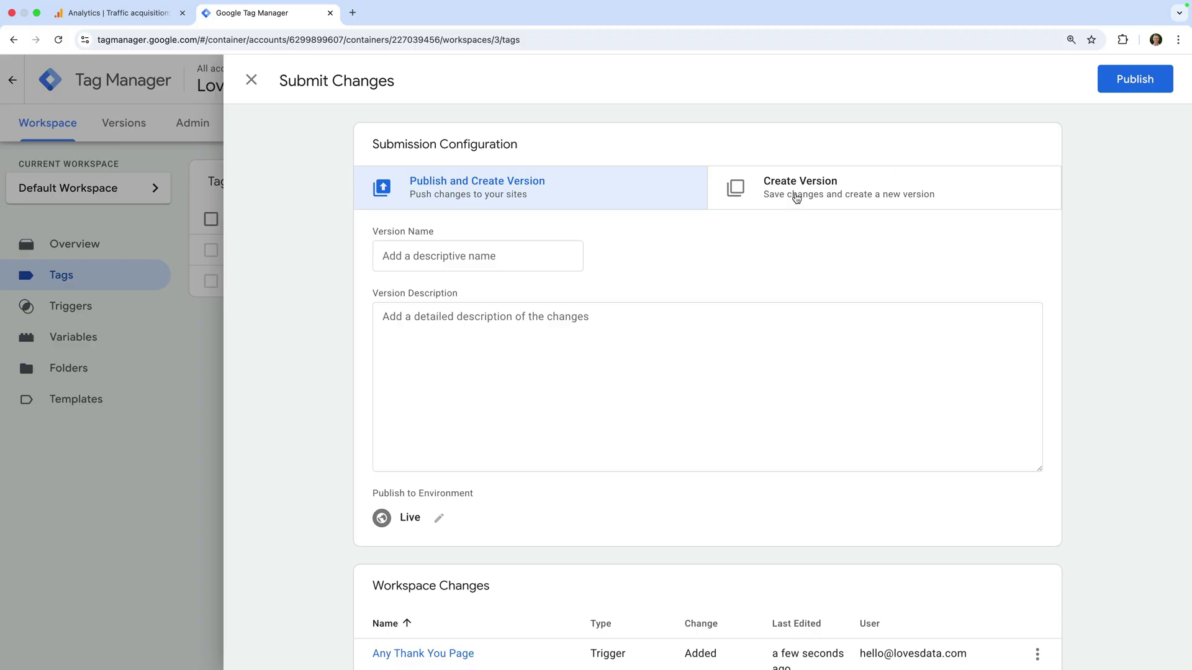
left_click(562, 257)
type("Added GA4 Conversion Event")
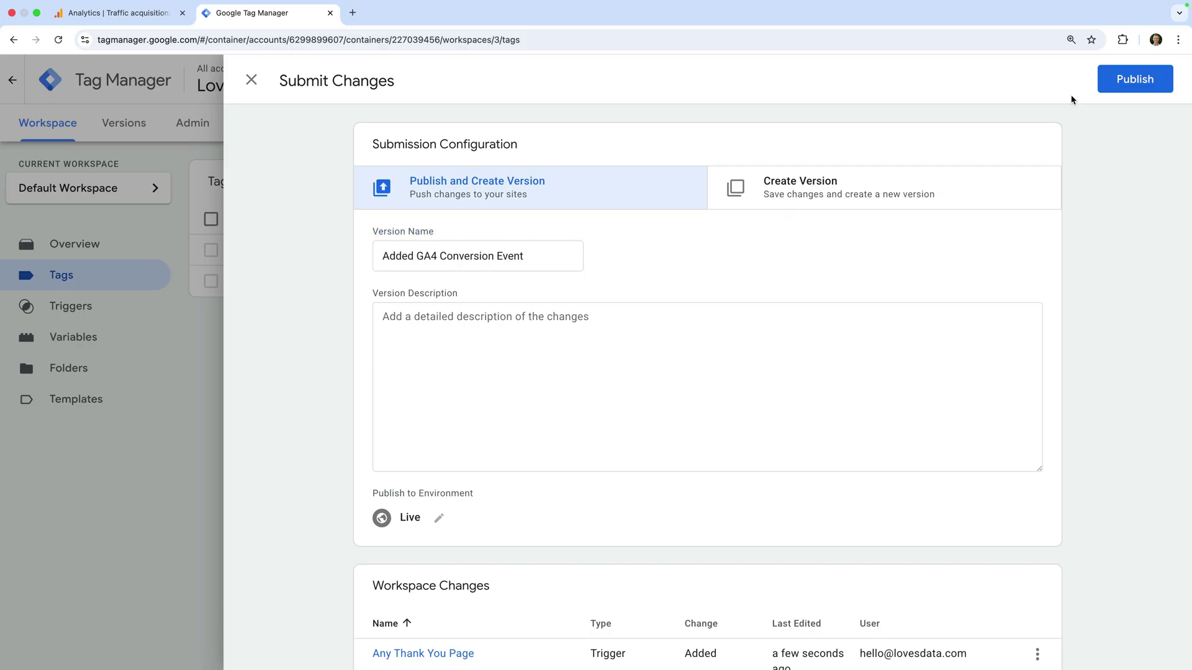
left_click(1118, 81)
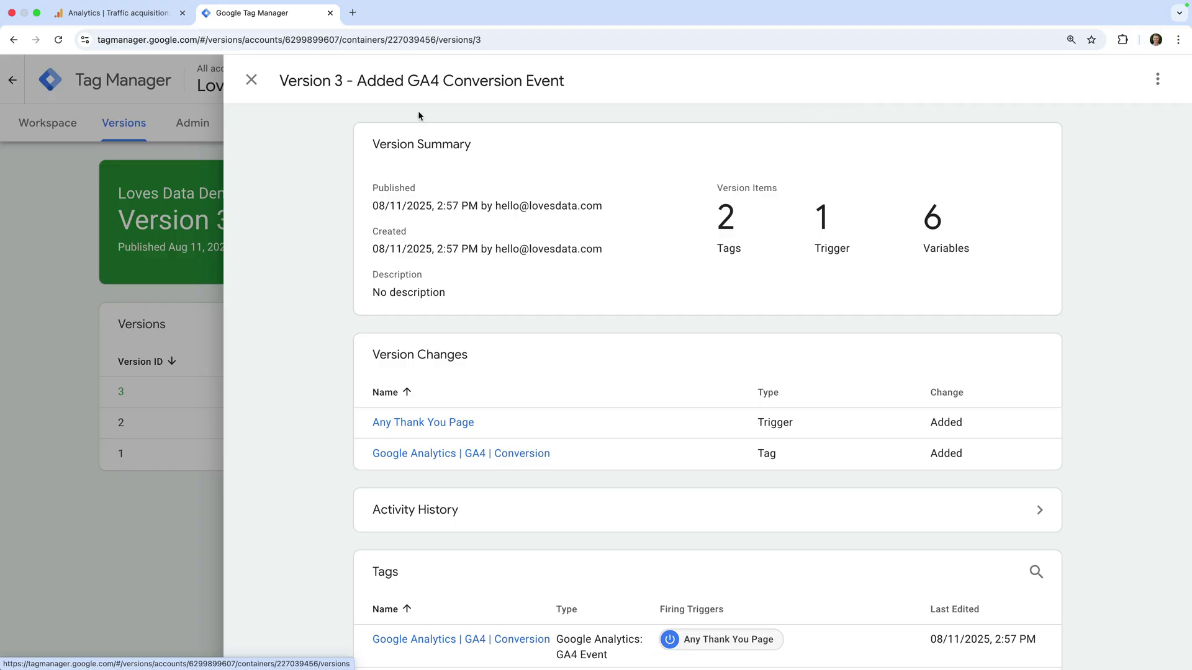
Step: In Analytics, go to Admin > Data display > Events and view the Recent events list
left_click(161, 21)
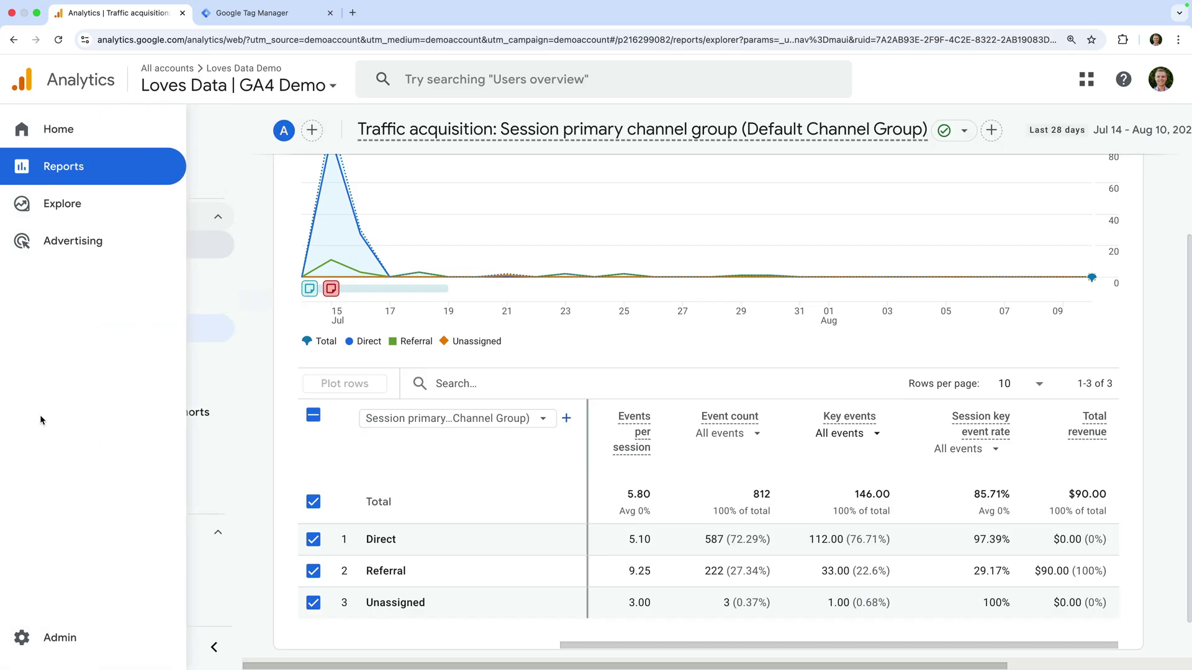
left_click(87, 638)
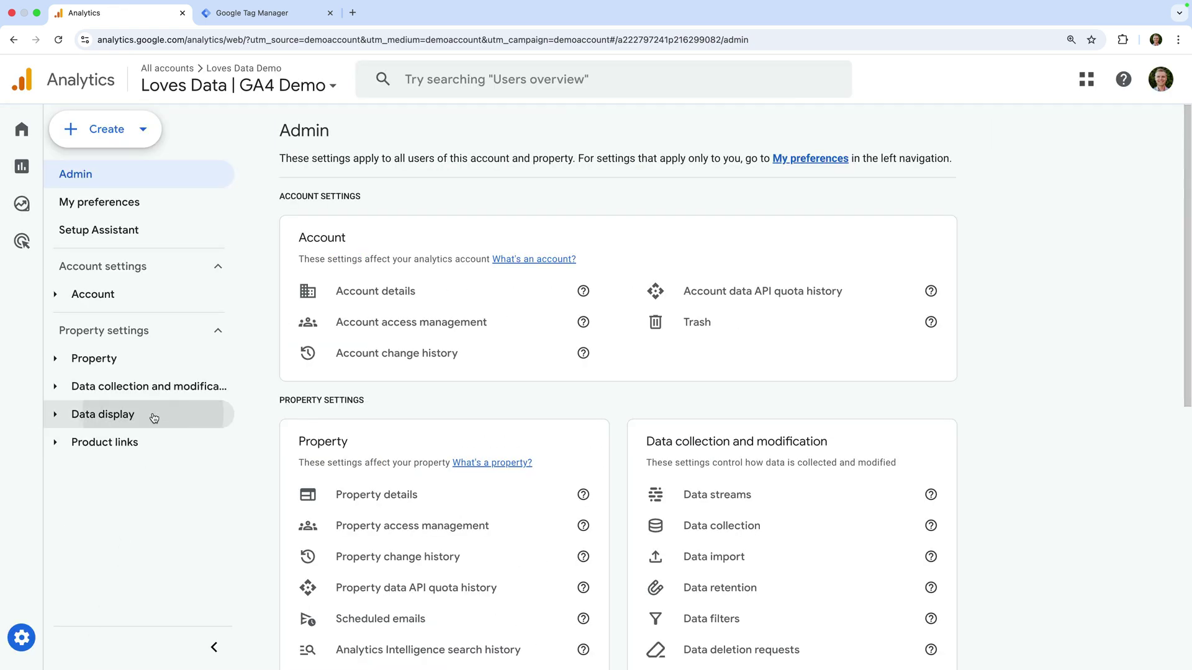
left_click(151, 415)
left_click(141, 446)
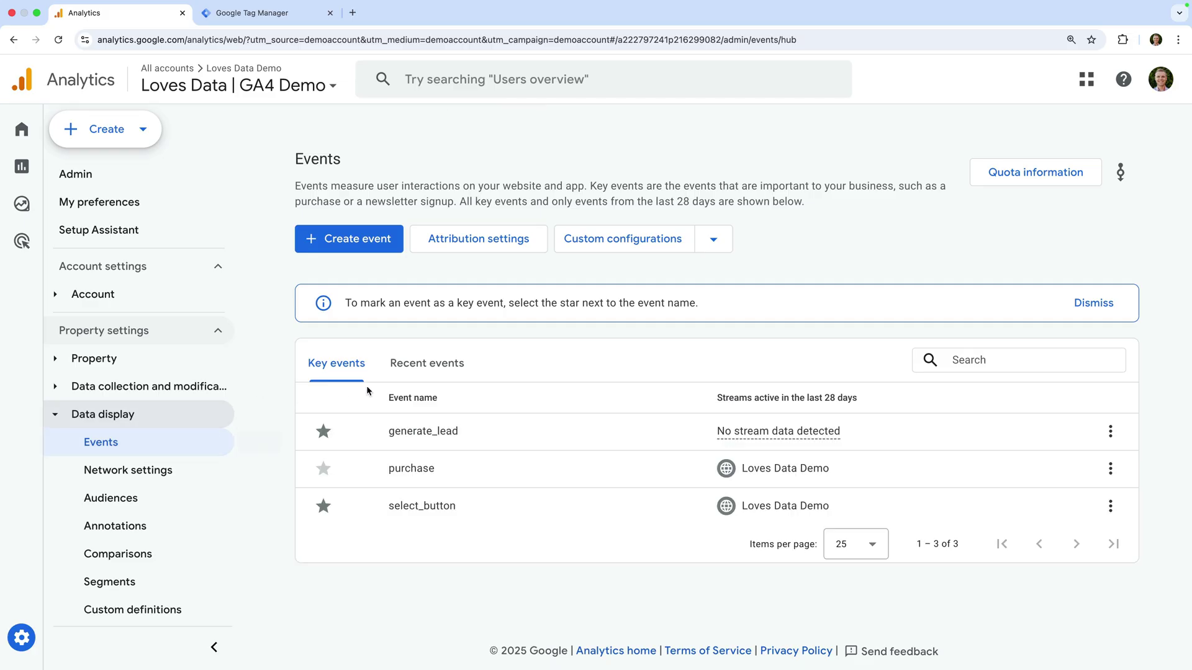
left_click(420, 373)
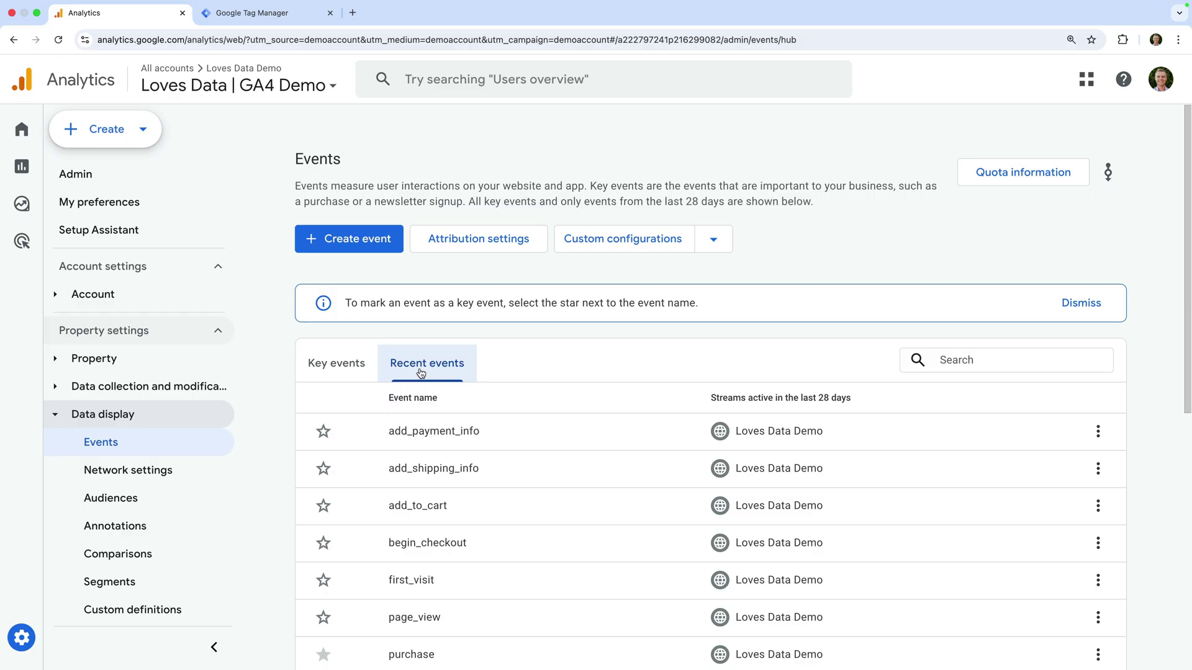
Step: Create the custom event 'my_key_event', marked as a key event and created with code
left_click(381, 239)
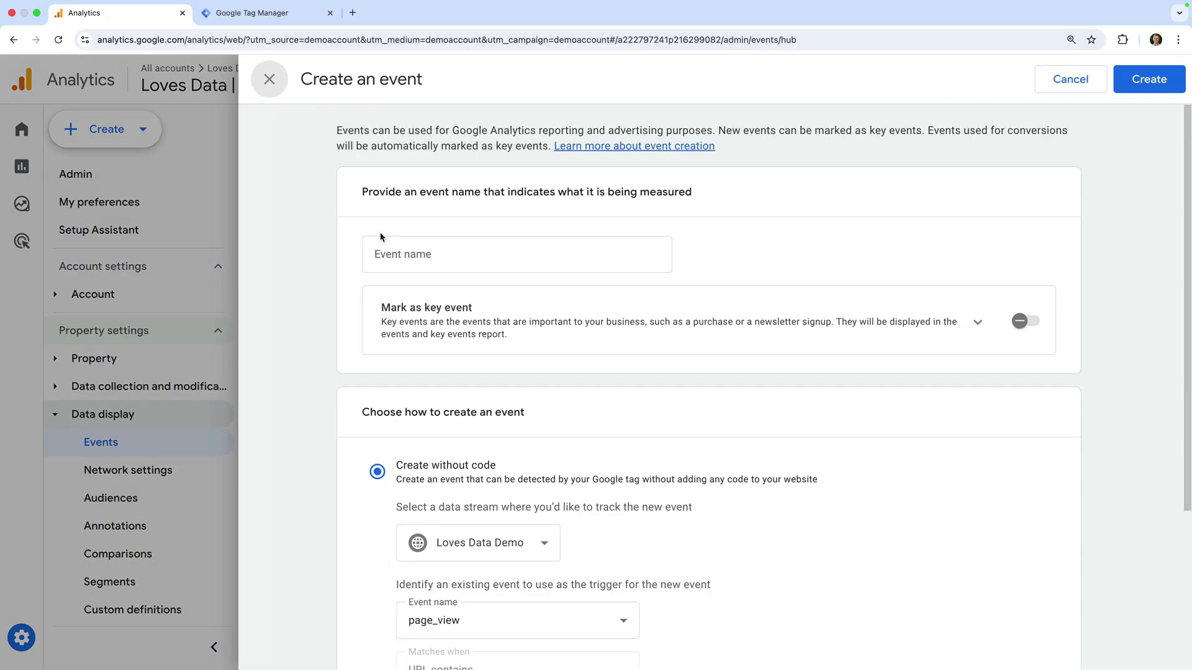
left_click(395, 251)
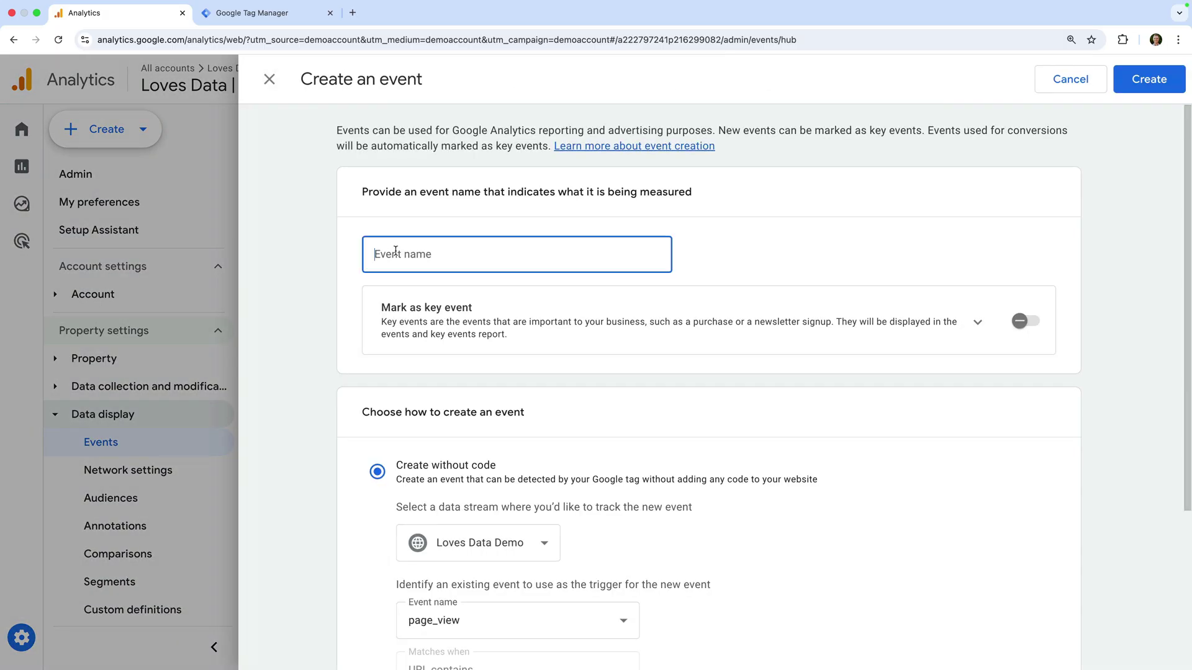
type("my_")
type("key_event")
left_click(701, 238)
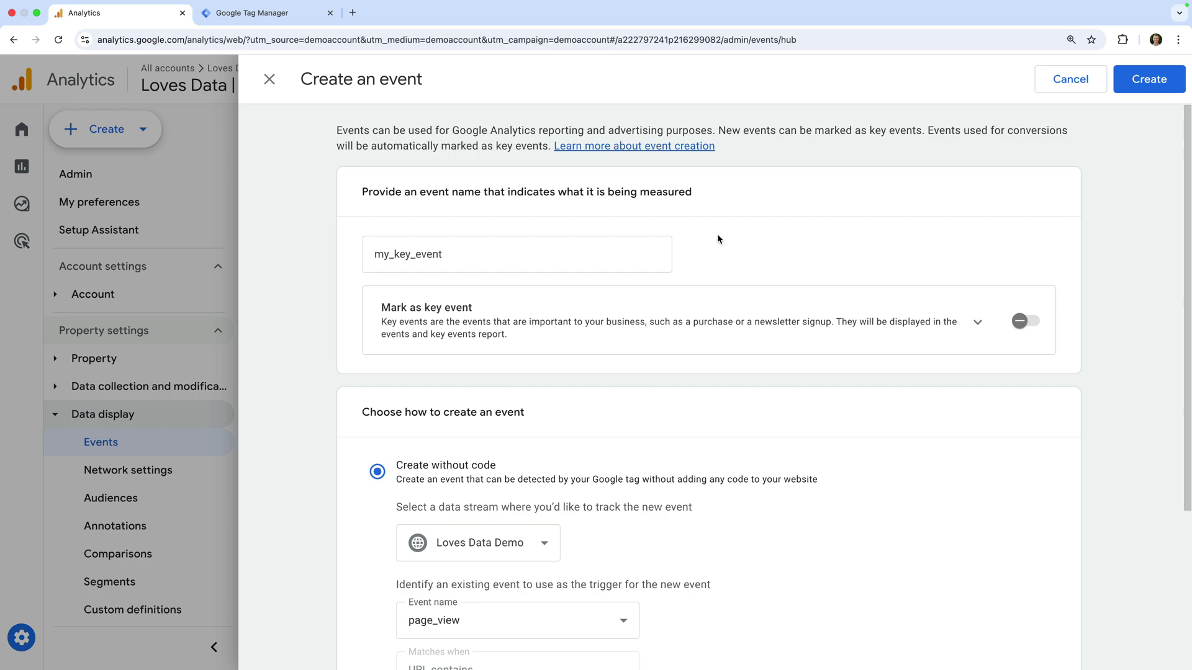
left_click(1023, 322)
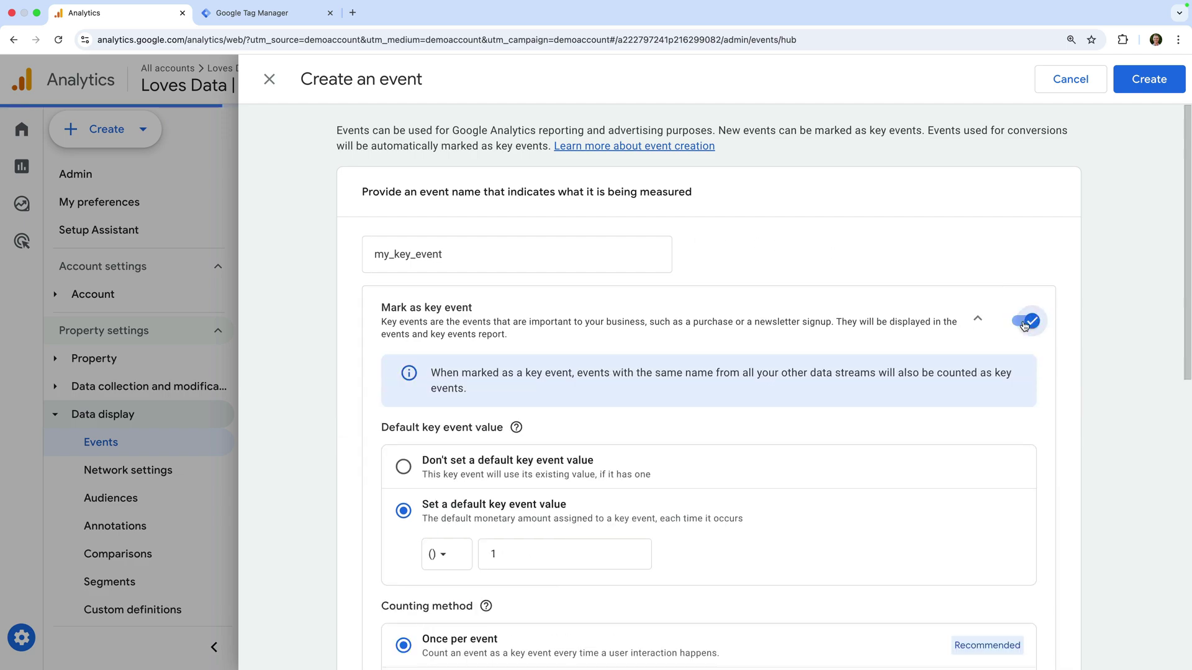
scroll(978, 410, "down", 3)
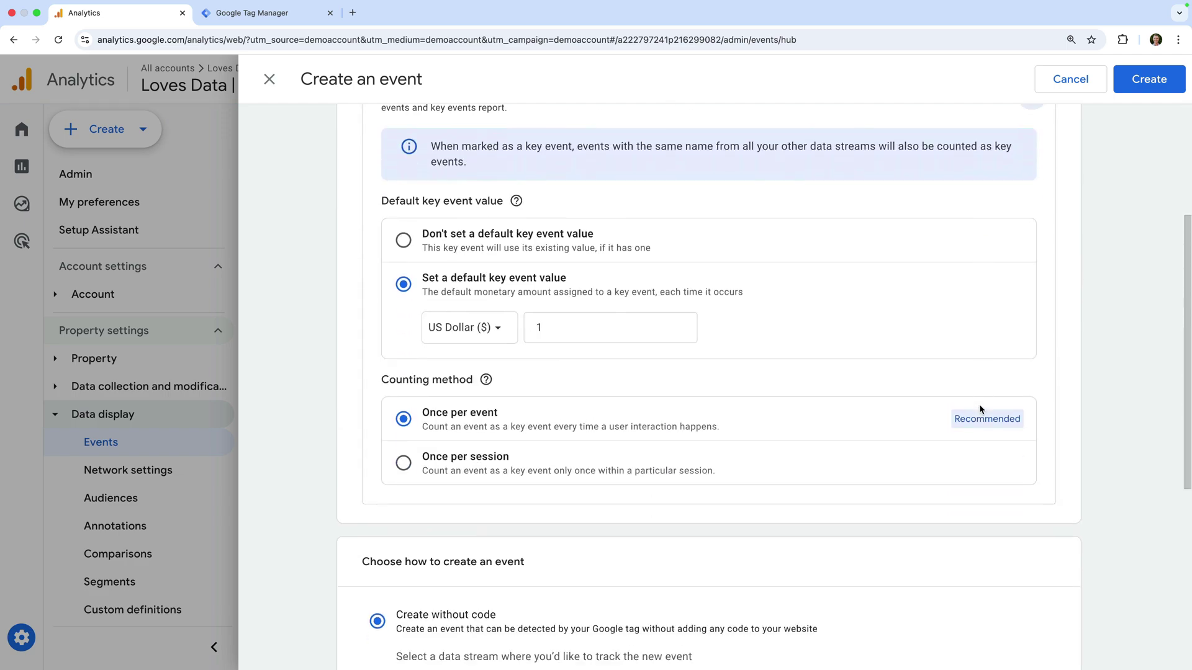
scroll(978, 409, "down", 1)
scroll(979, 409, "down", 3)
scroll(979, 408, "down", 1)
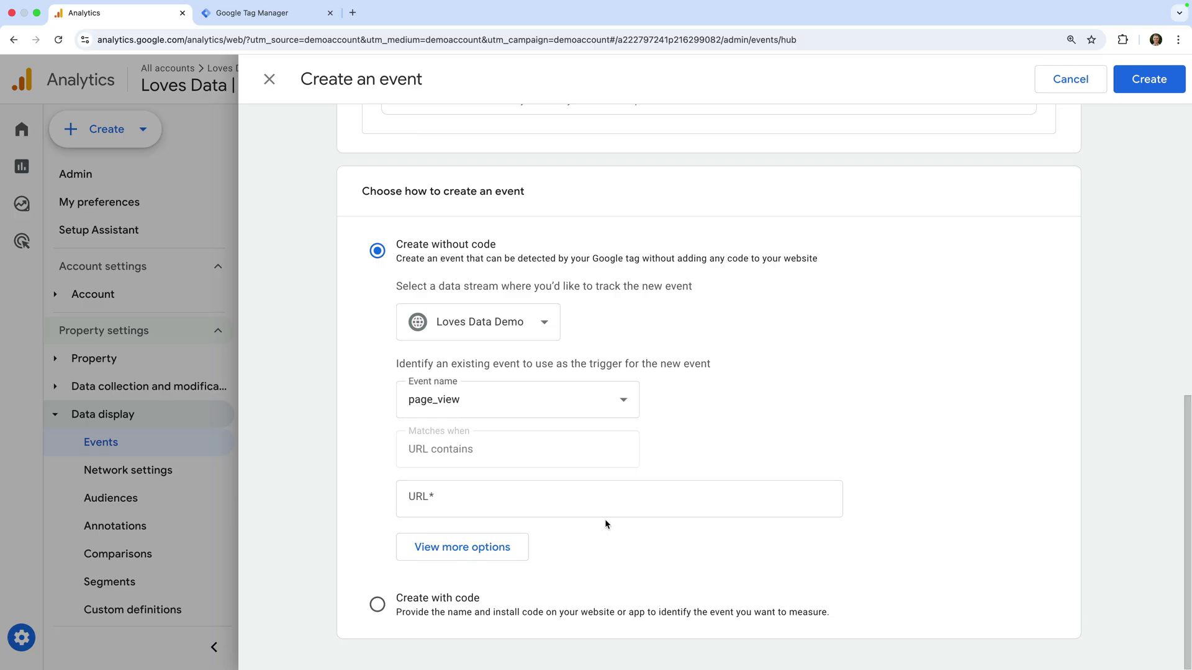
left_click(377, 605)
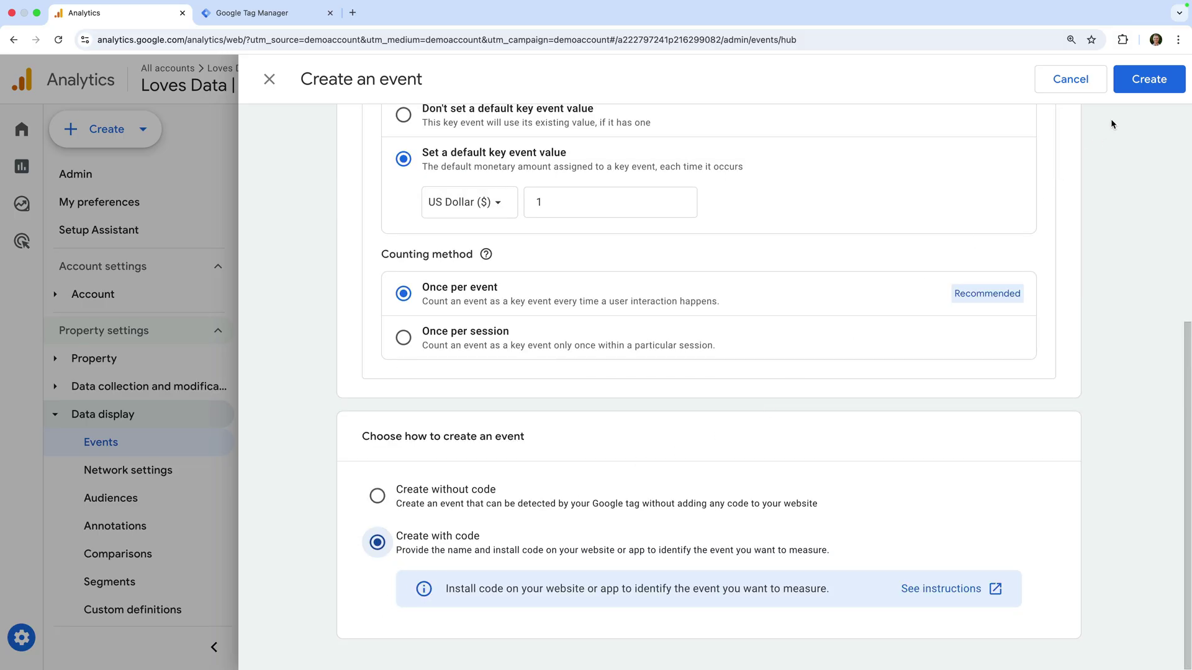
left_click(1148, 80)
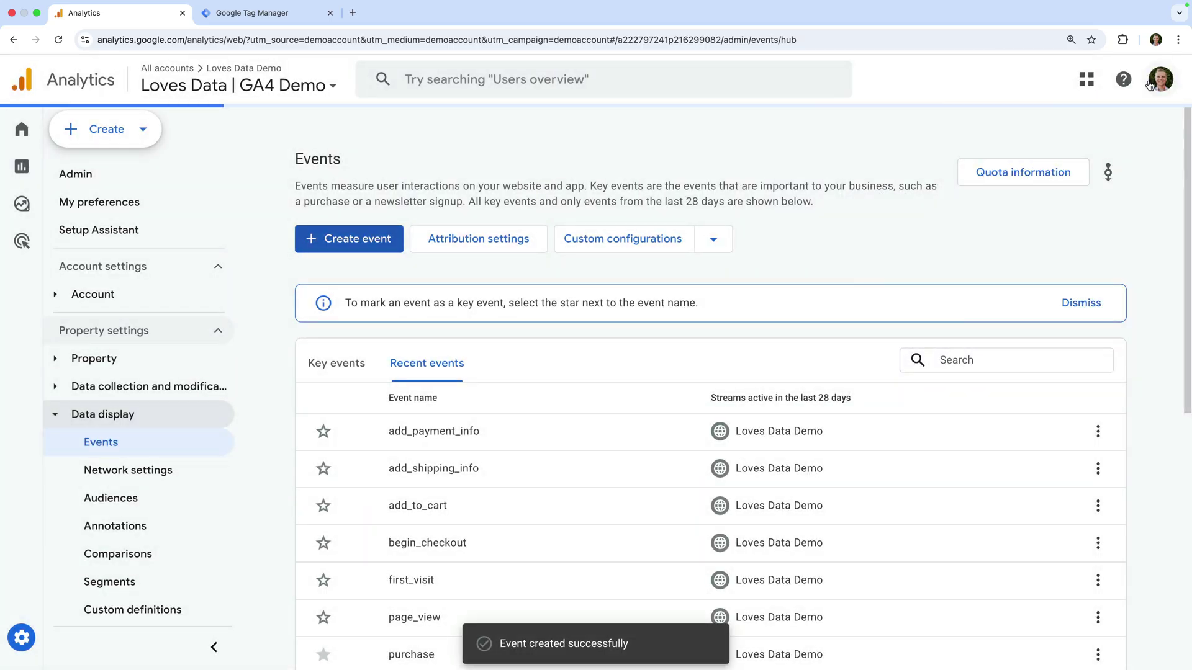